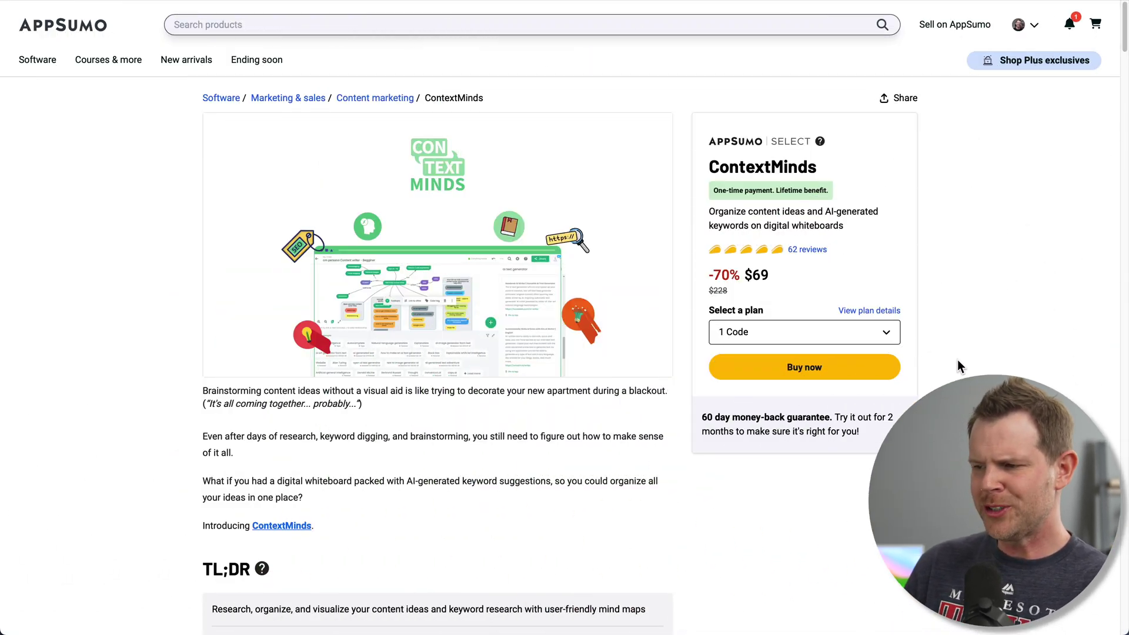
Review the AppSumo plan details and set the Multiple plan to 5 codes
left_click(862, 311)
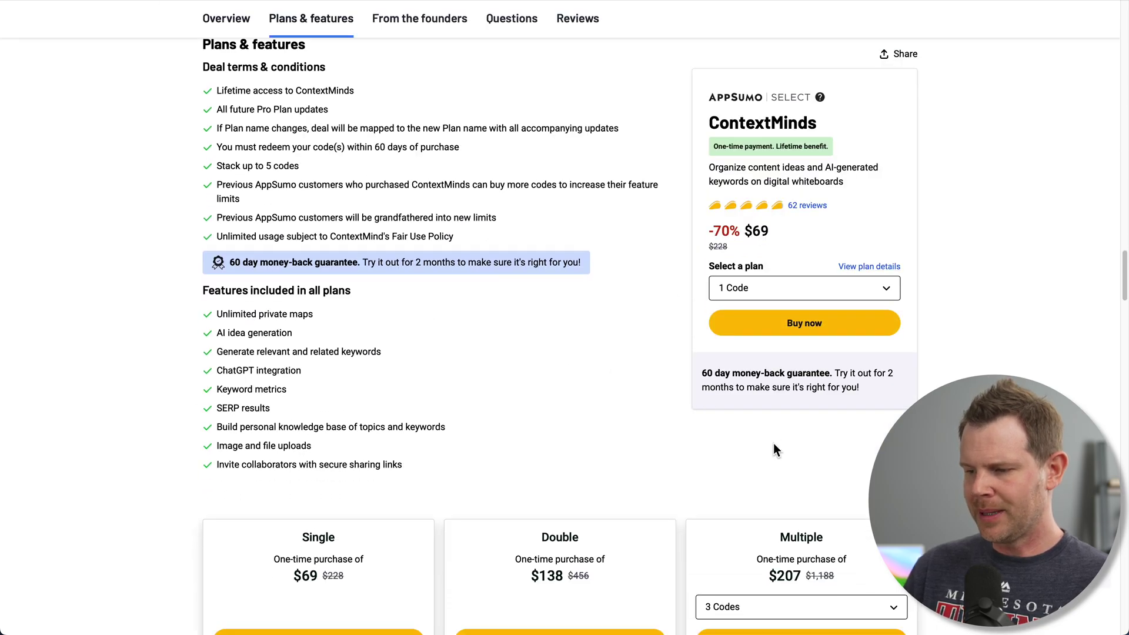
scroll(774, 442, "down", 6)
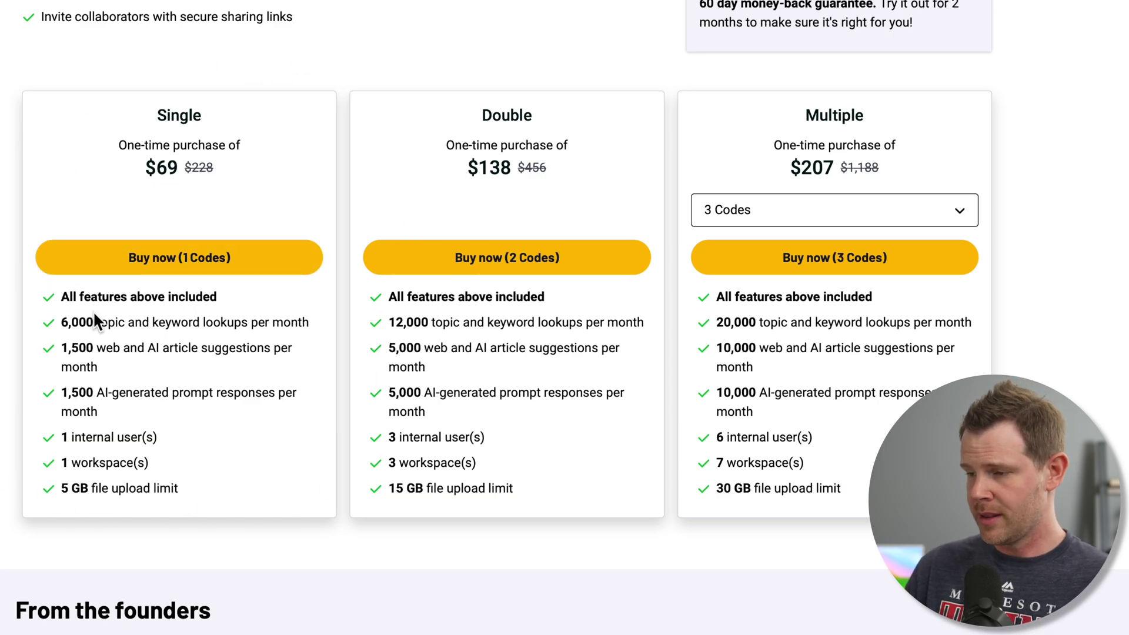
left_click(788, 213)
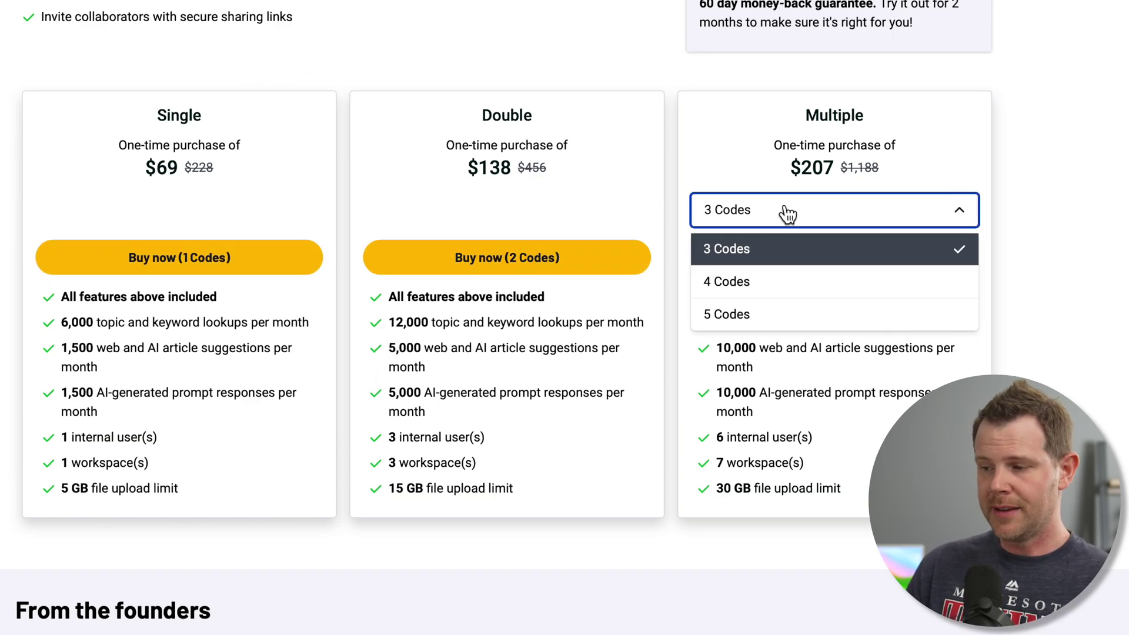
left_click(781, 318)
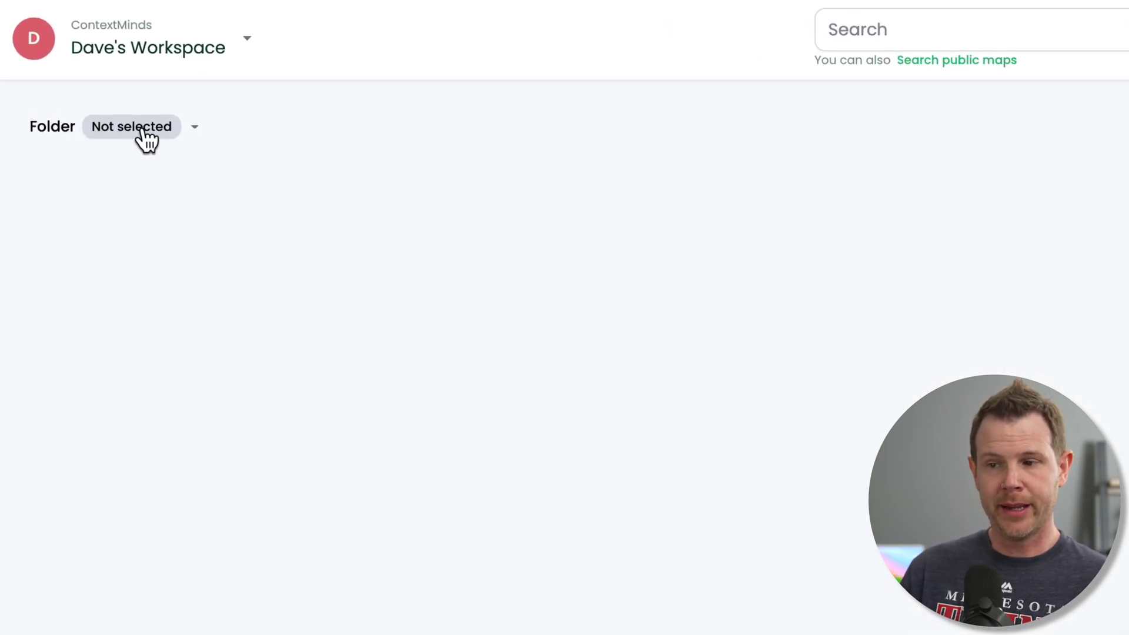
Create a 'YouTube Video Ideas' folder with no parent folder and switch to it
left_click(143, 128)
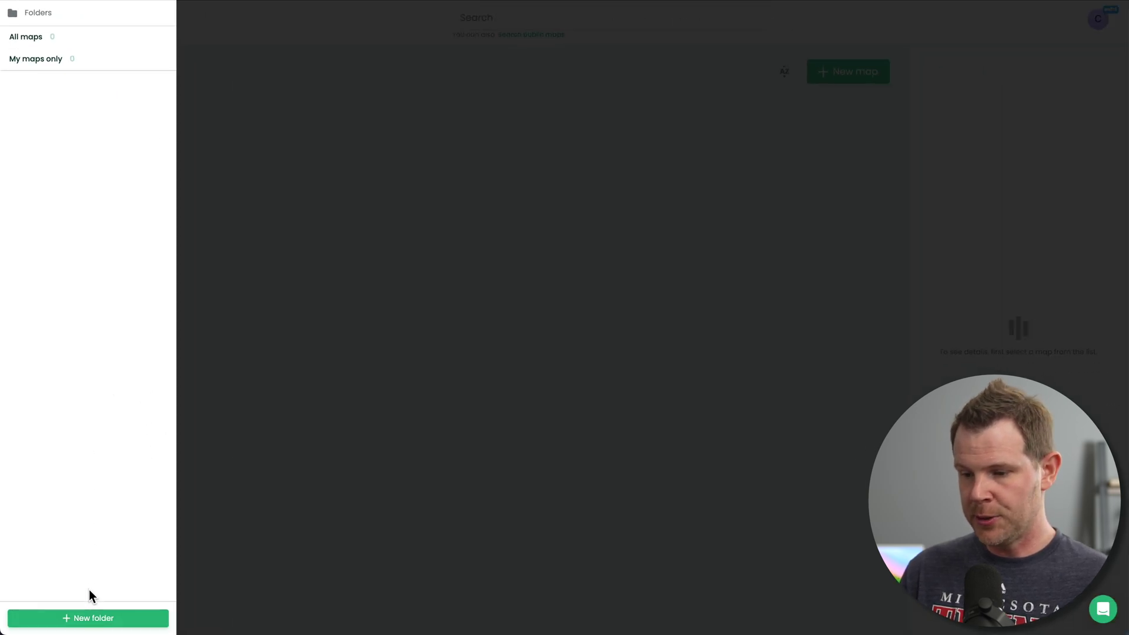
left_click(100, 620)
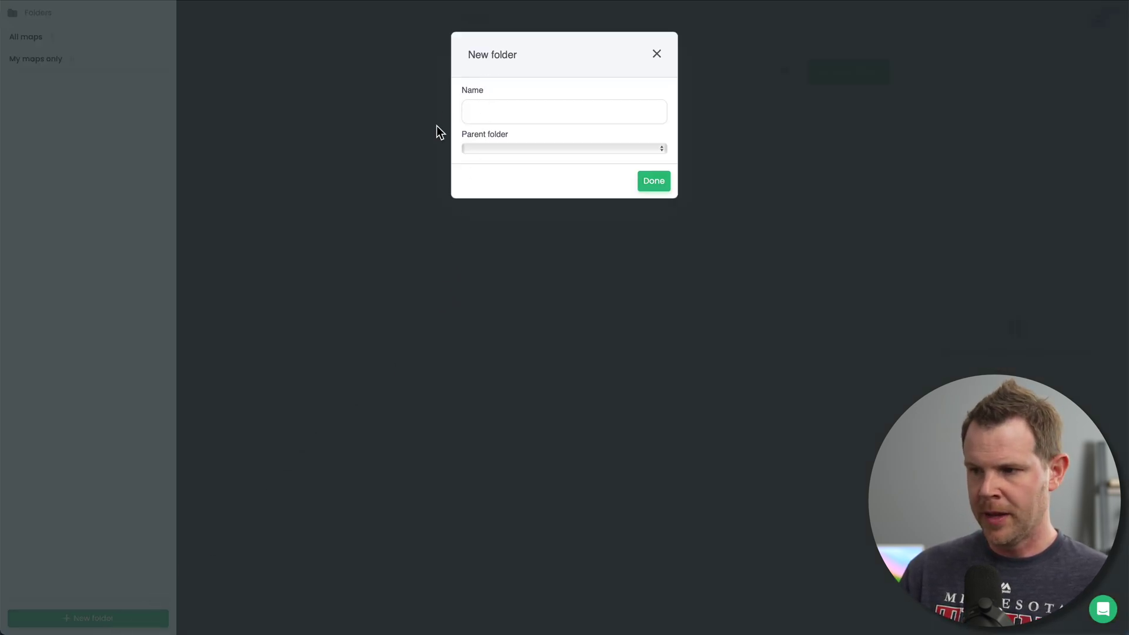
left_click(489, 112)
type("YouTu")
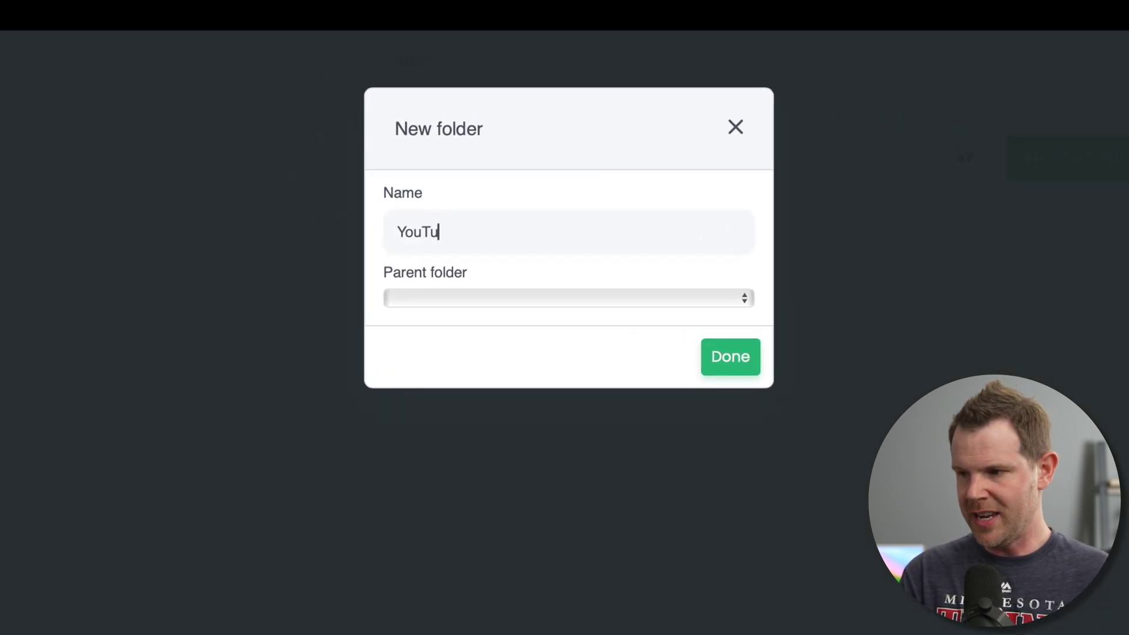
type("be Video Ideas")
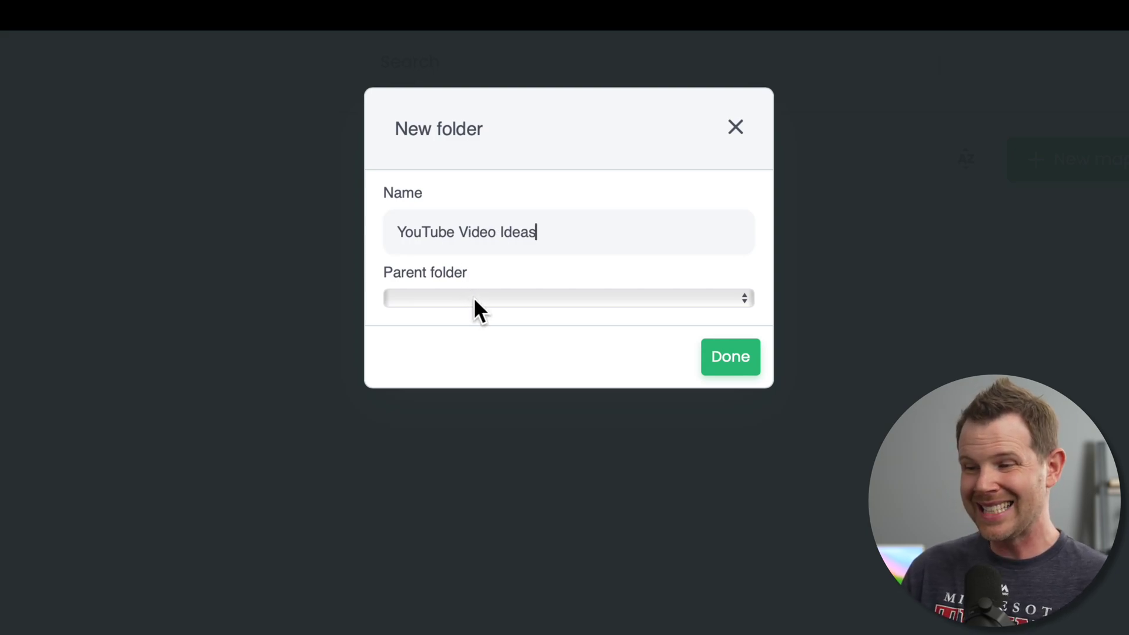
left_click(474, 298)
left_click(489, 297)
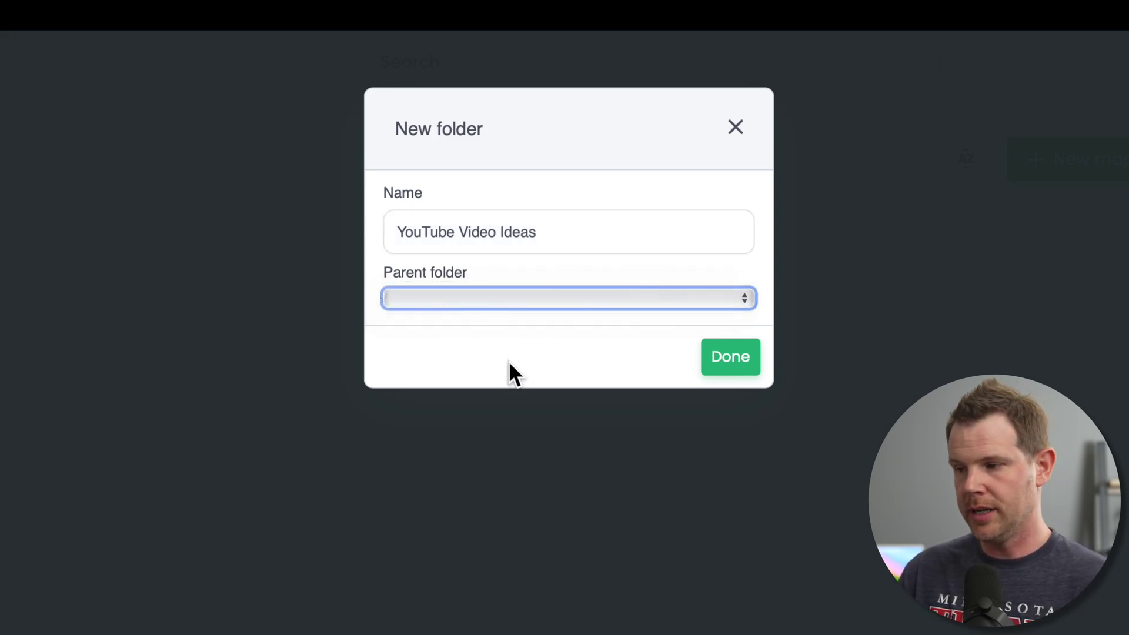
left_click(730, 357)
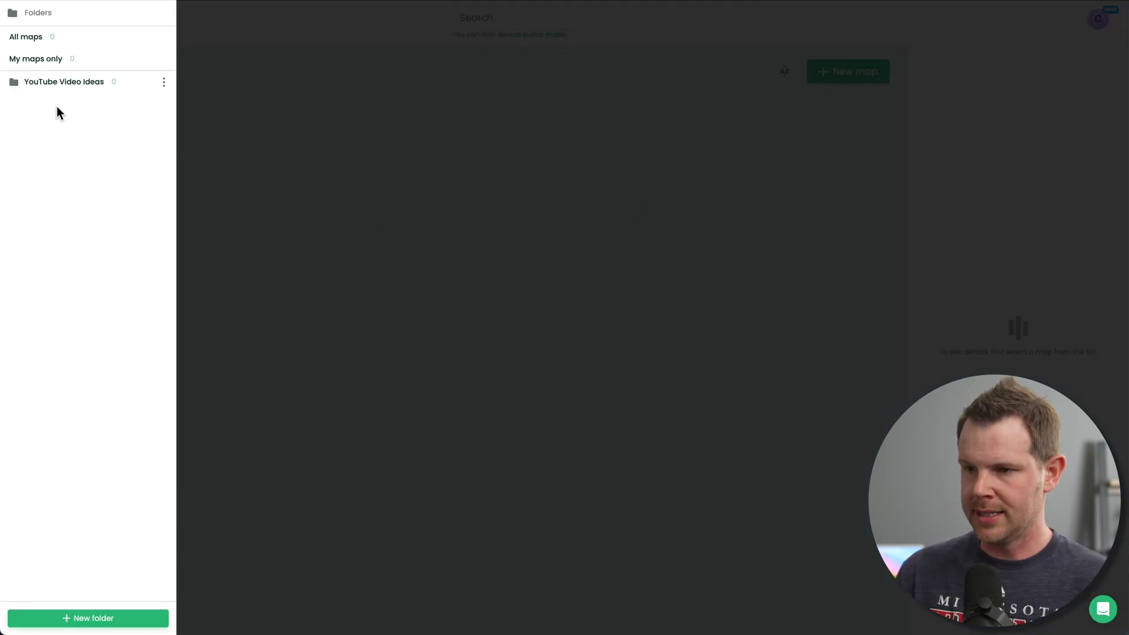
left_click(47, 87)
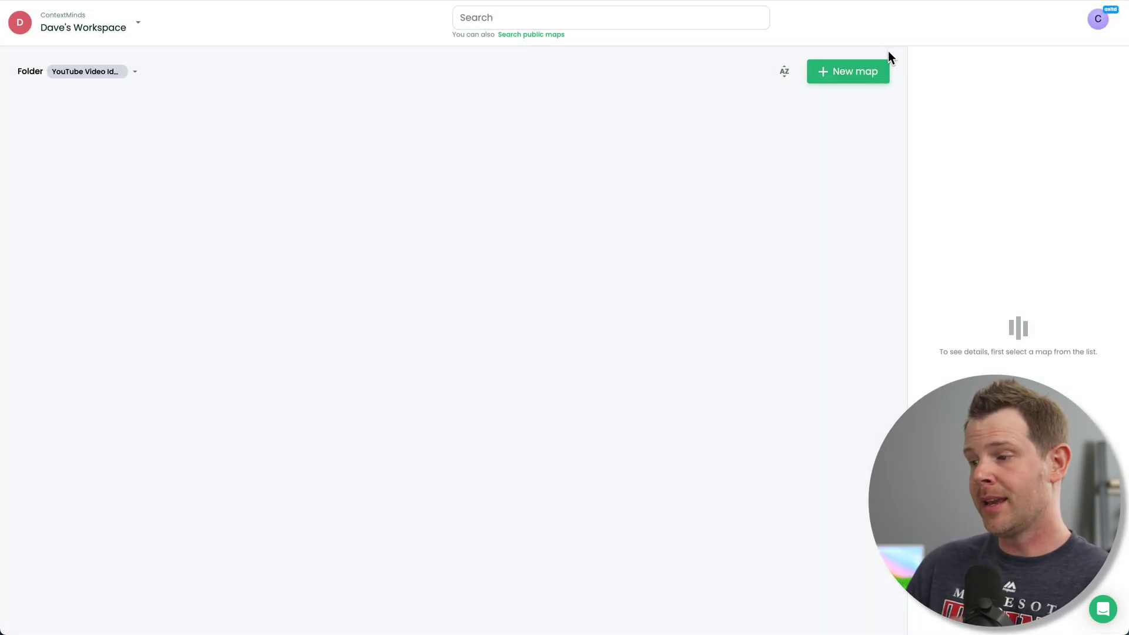
Create a private map whose topic is 'WordPress Video Topics'
left_click(864, 77)
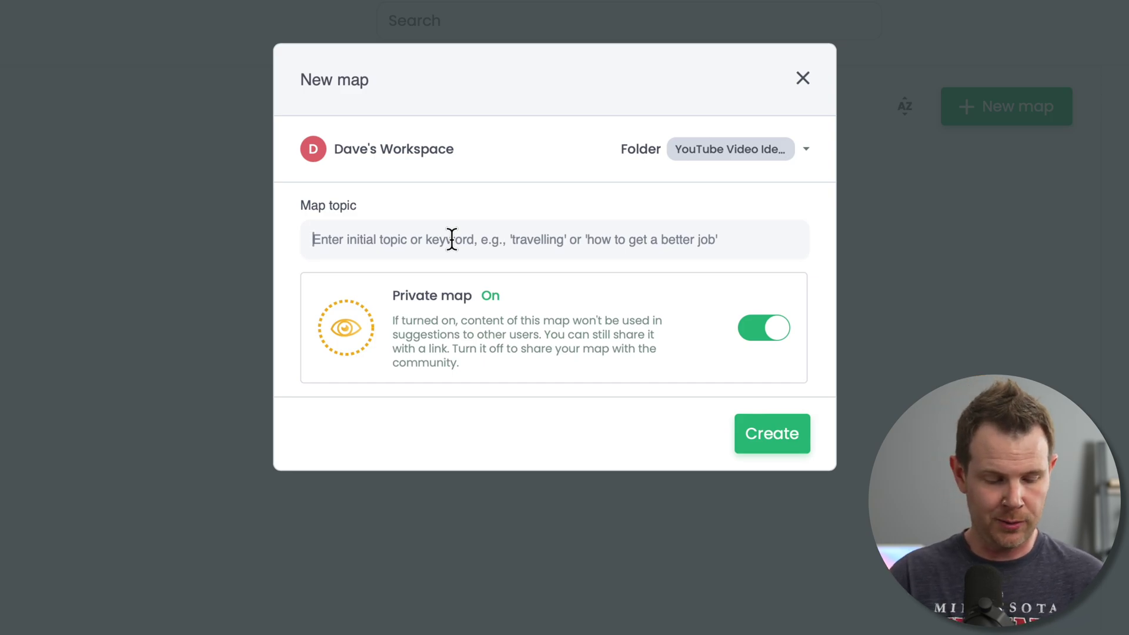
type("W")
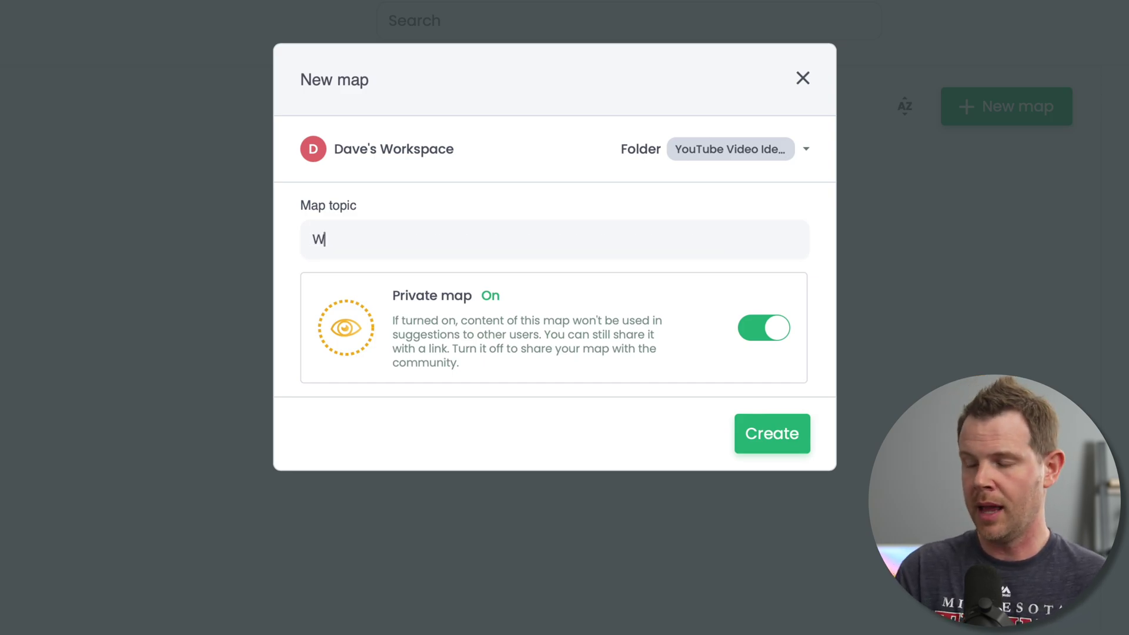
key("BackSpace")
type("WordPress")
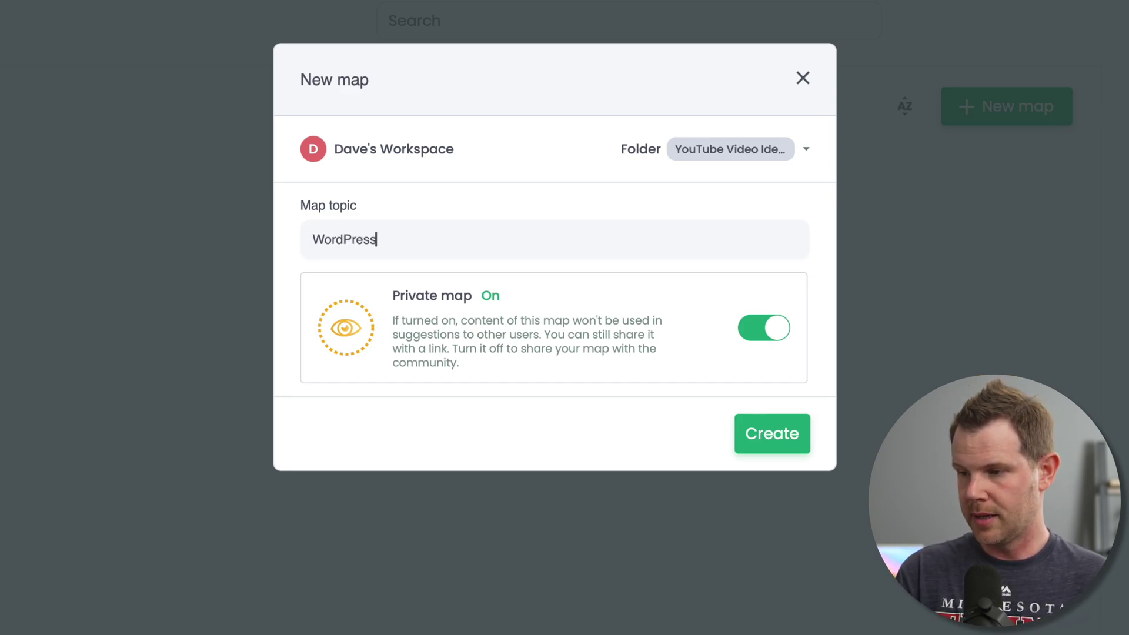
type(" Video Topics")
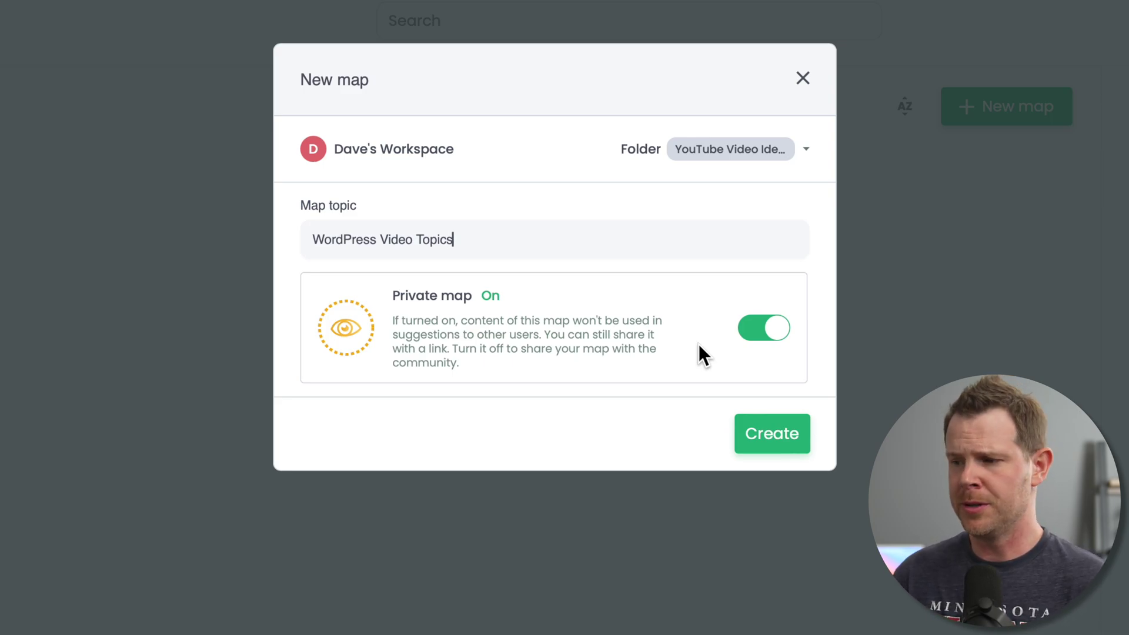
left_click(779, 442)
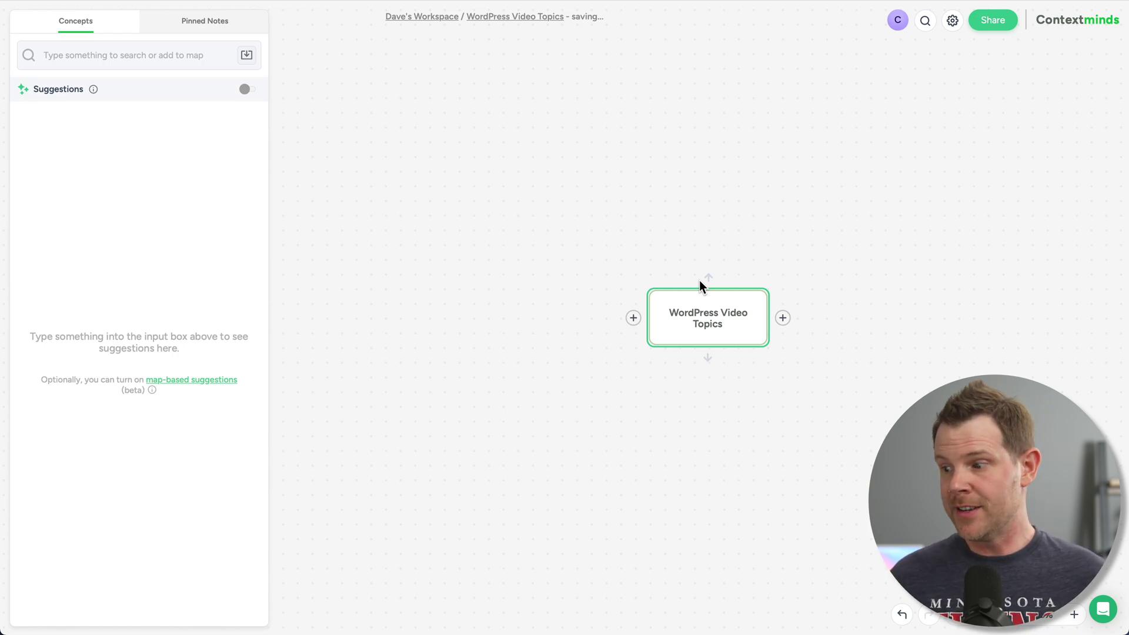
left_click(1009, 617)
left_click(1010, 617)
left_click(1009, 617)
left_click(1009, 617)
left_click(1010, 617)
left_click(1008, 616)
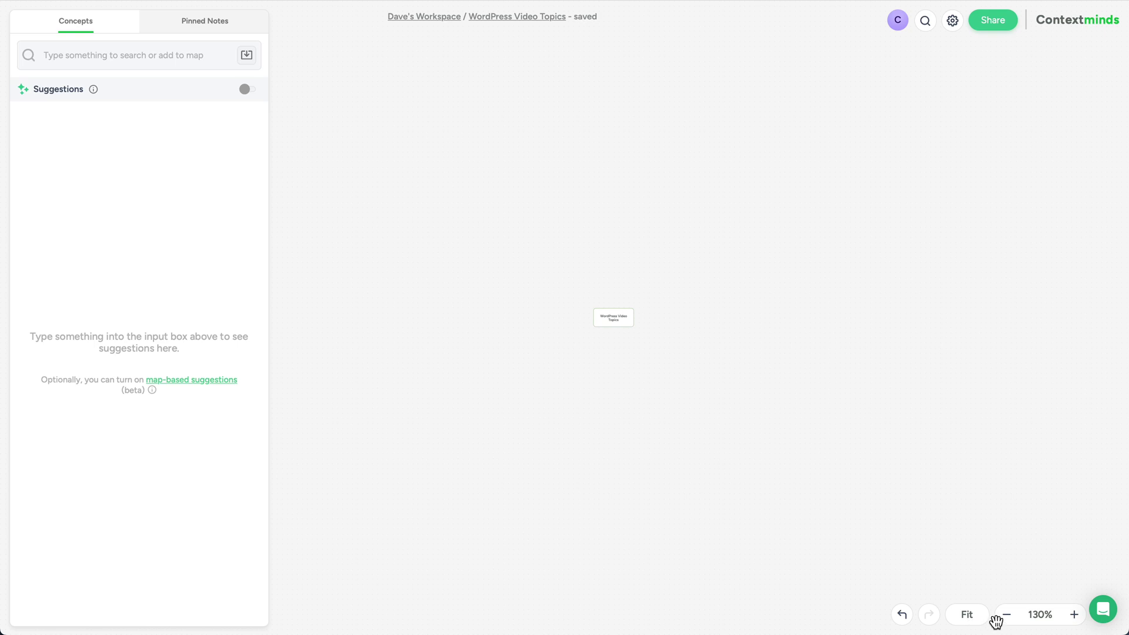
left_click(1040, 617)
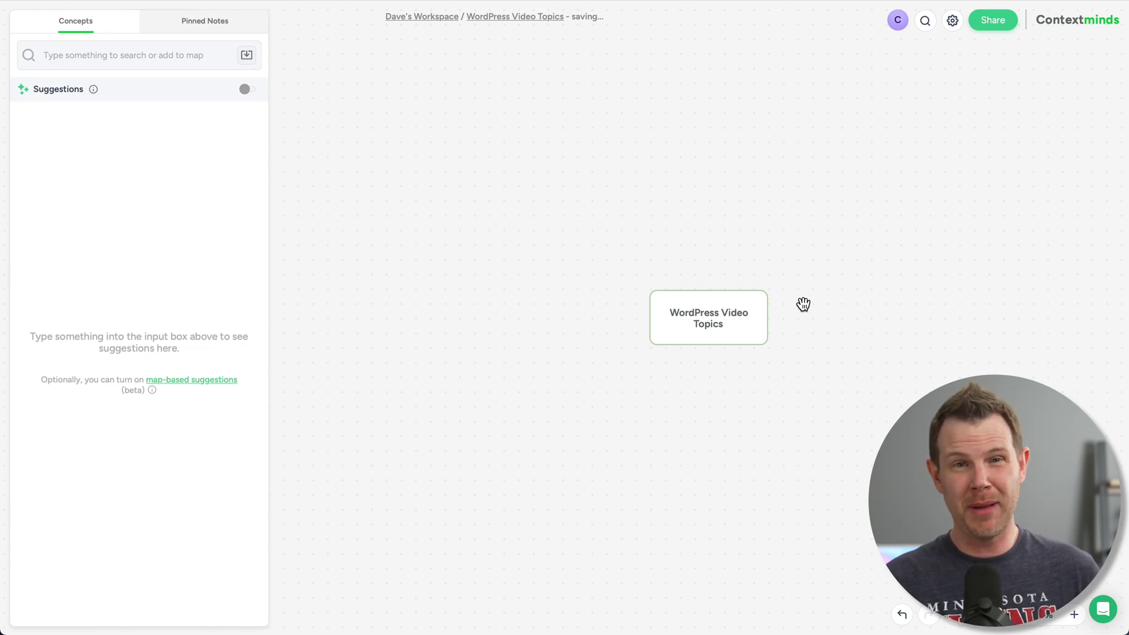
Add a branch topic to the right of the central node and start naming it 'Be'
mouse_move(746, 325)
left_click(783, 318)
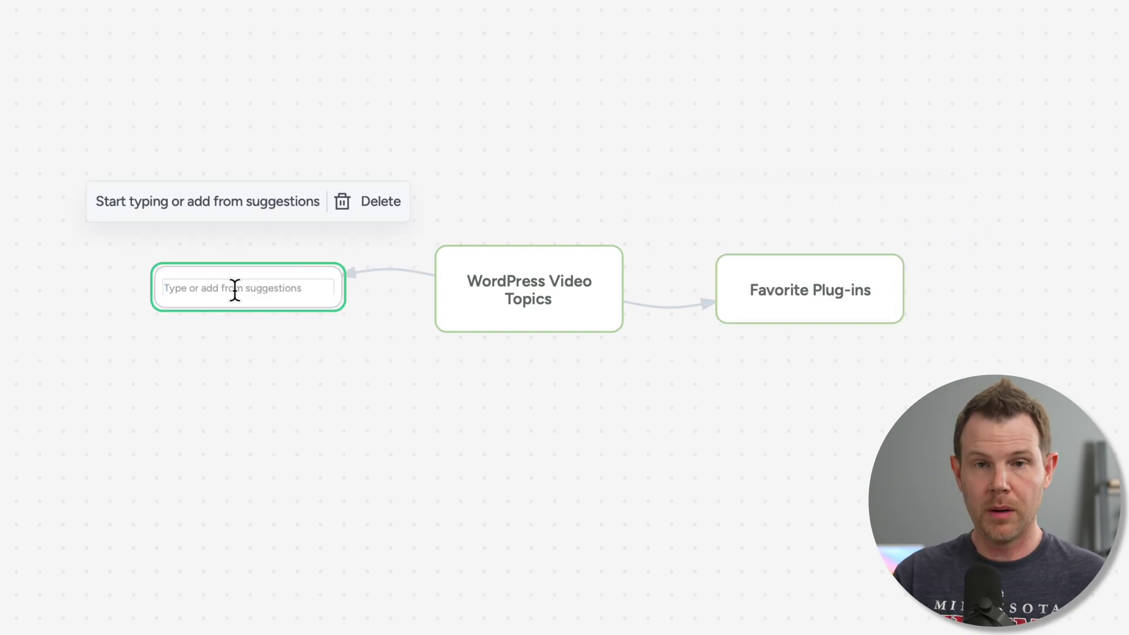
type("Best Page Builders")
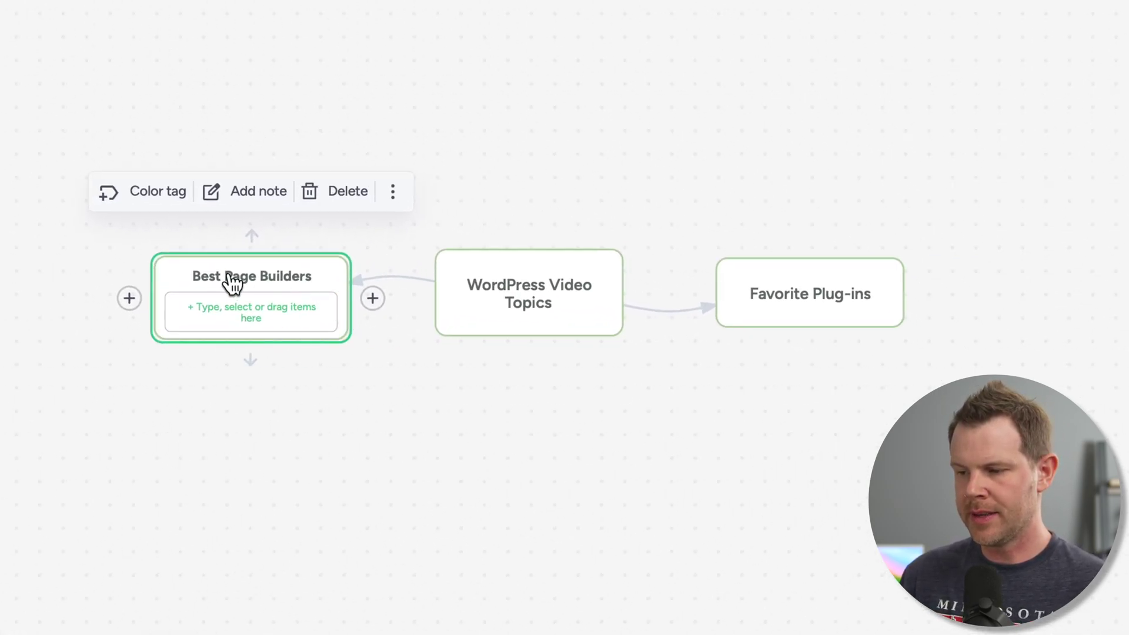
Add Elementor, Bricks and Beaver Builder as items in the Best Page Builders topic
left_click(275, 325)
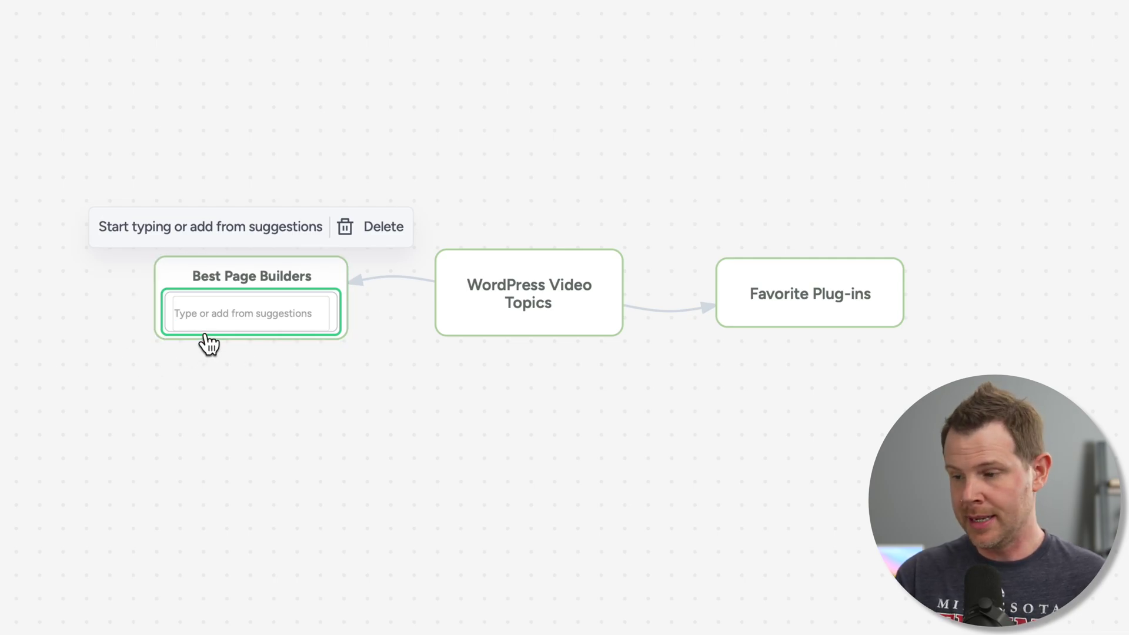
type("Elementor")
key("Return")
type("B")
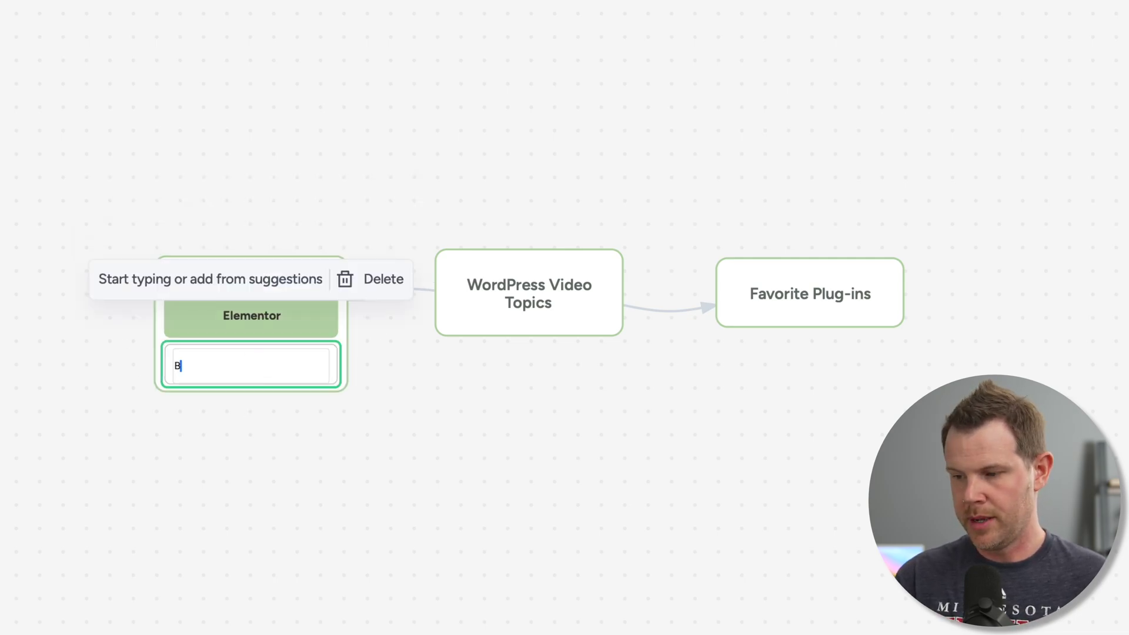
type("ricks")
key("Return")
type("Beaver Builder")
key("Return")
key("Escape")
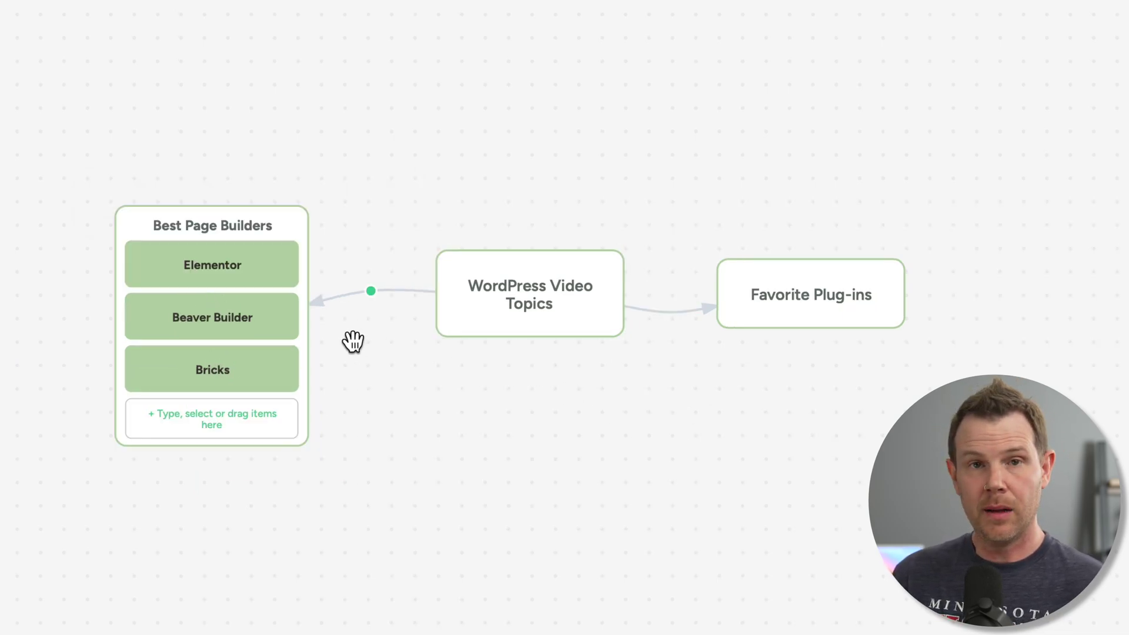
Label the link from WordPress Video Topics to Best Page Builders 'Helps with'
left_click(515, 317)
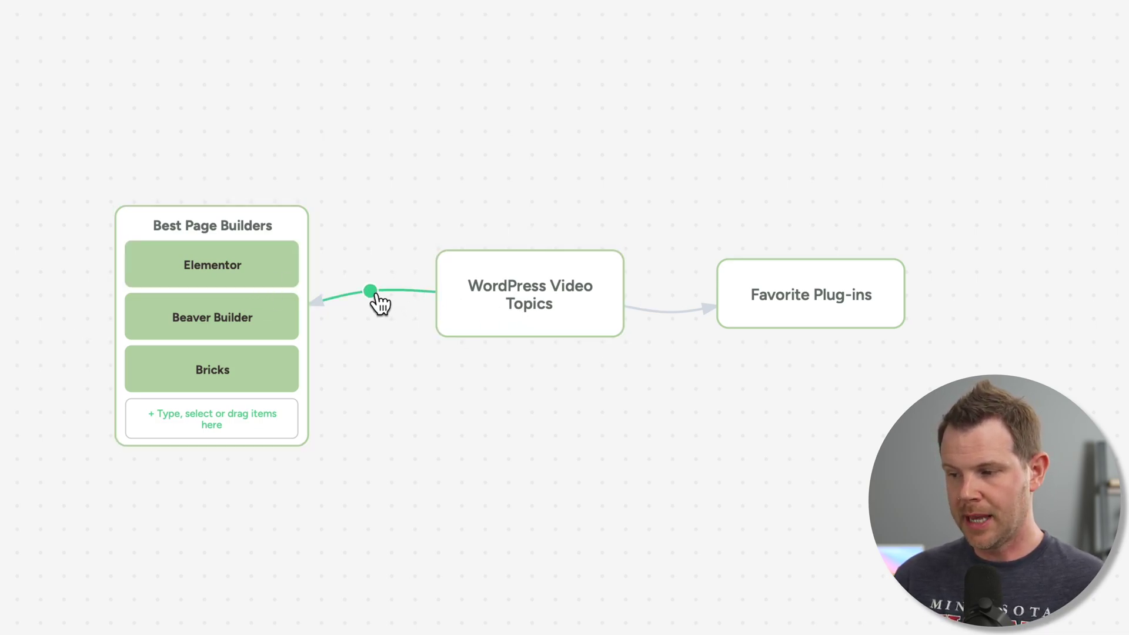
left_click(381, 302)
left_click(482, 362)
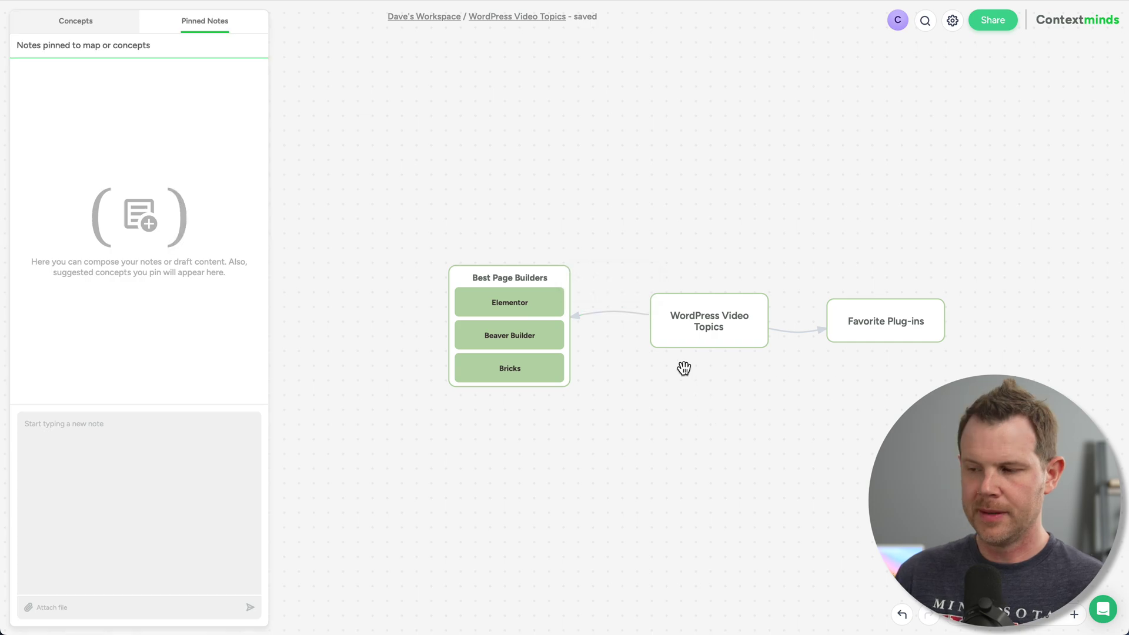
left_click(612, 313)
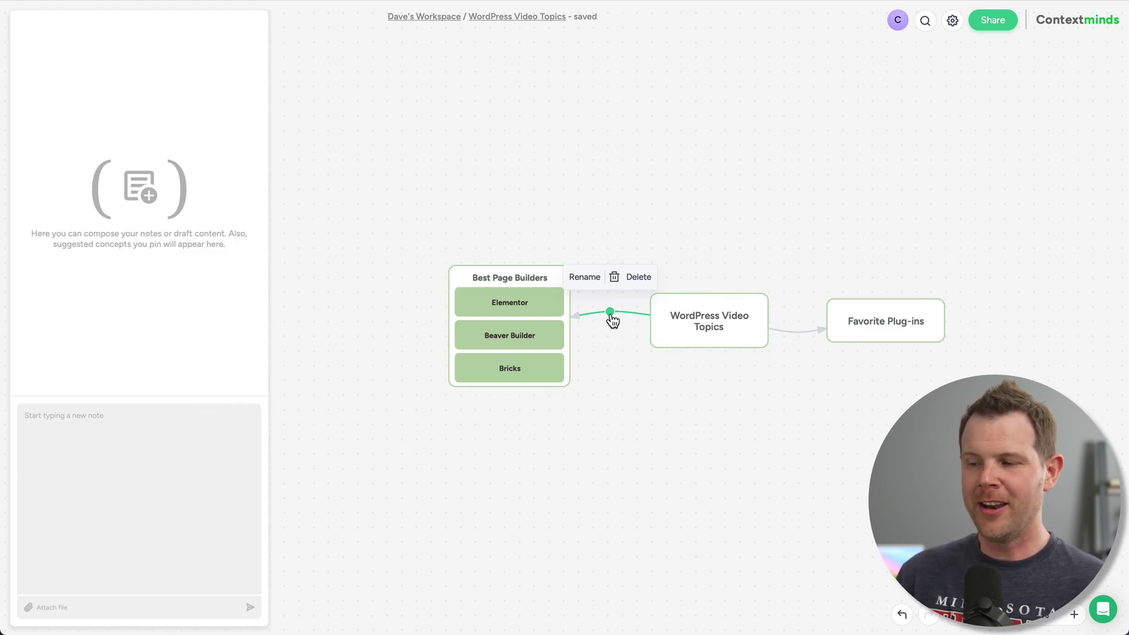
left_click(611, 312)
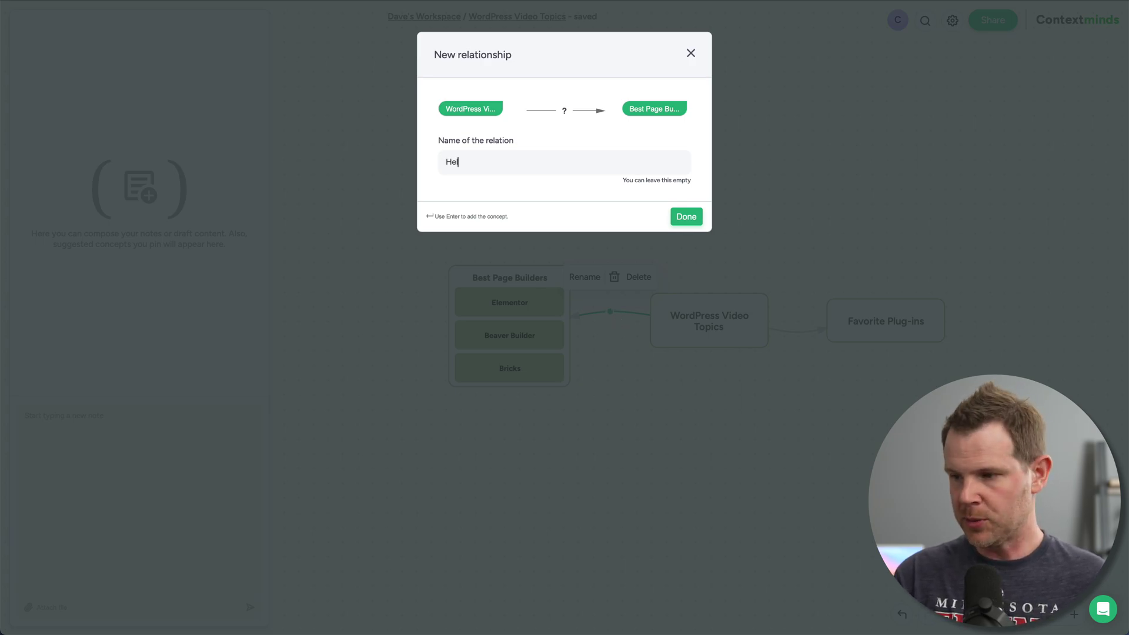
type("Helps with")
key("Return")
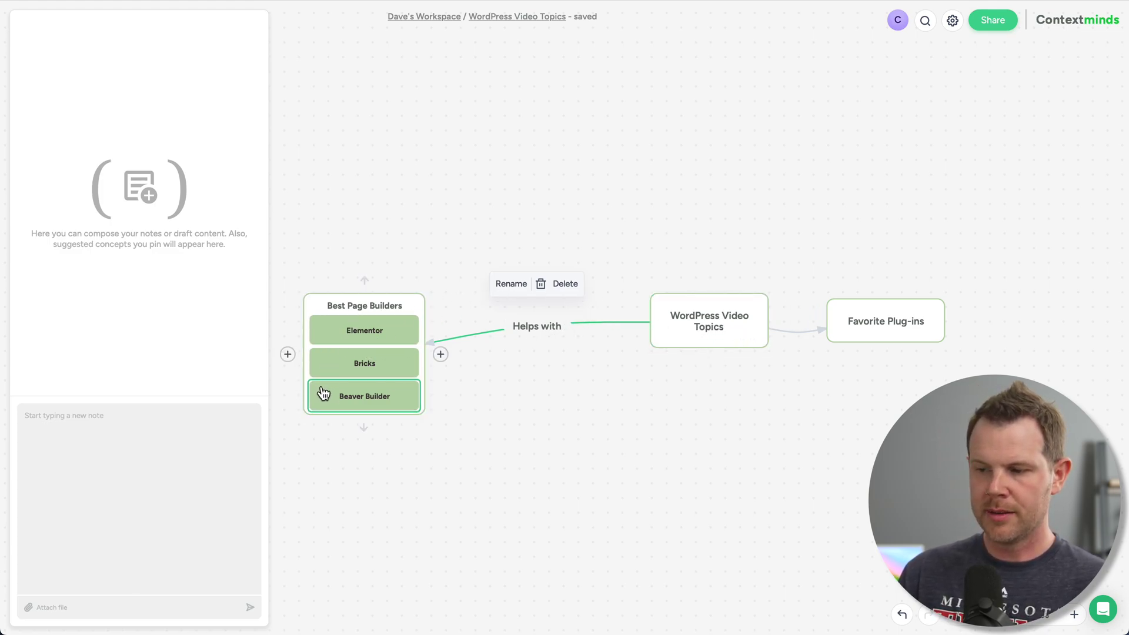
Delete the 'Helps with' label so the link is unnamed
double_click(542, 334)
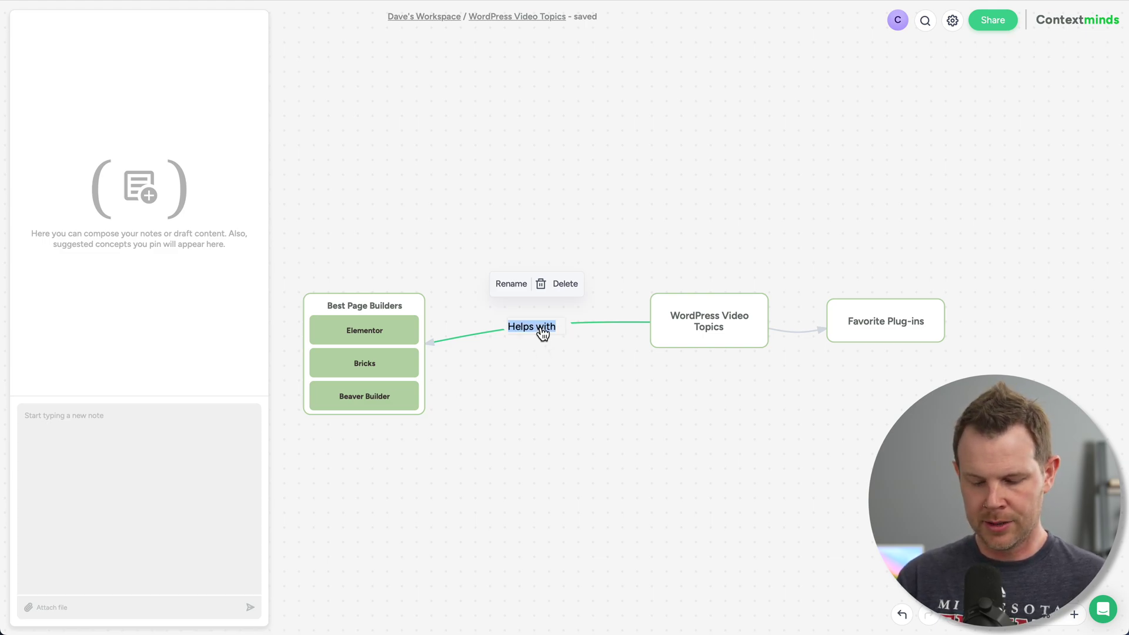
key("BackSpace")
key("Return")
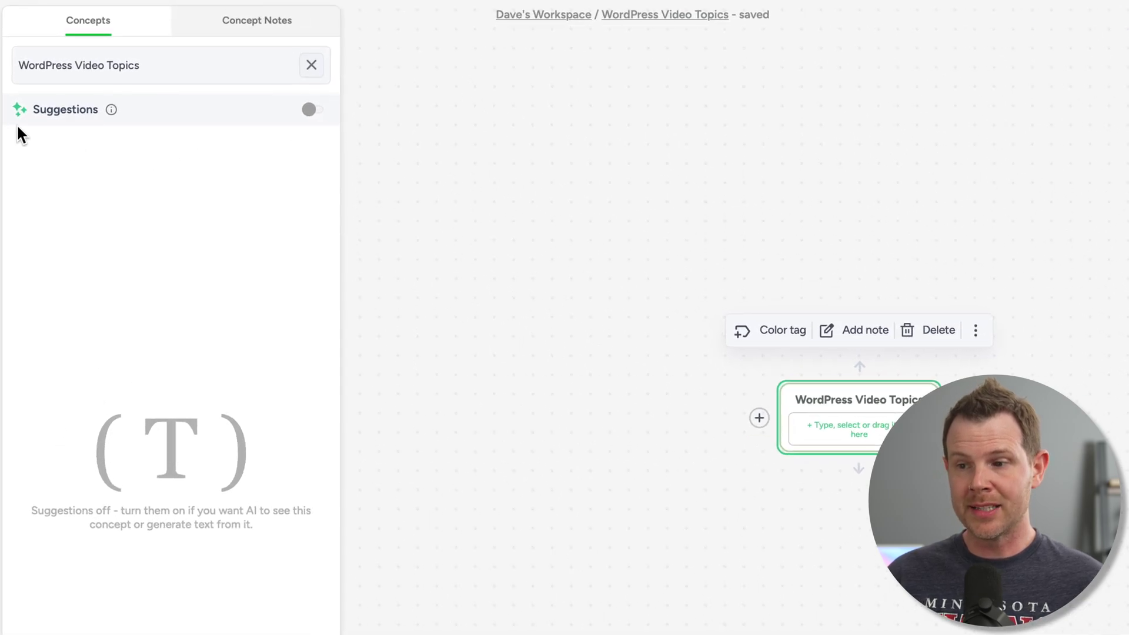
Switch on the Suggestions toggle for the WordPress Video Topics concept
left_click(311, 110)
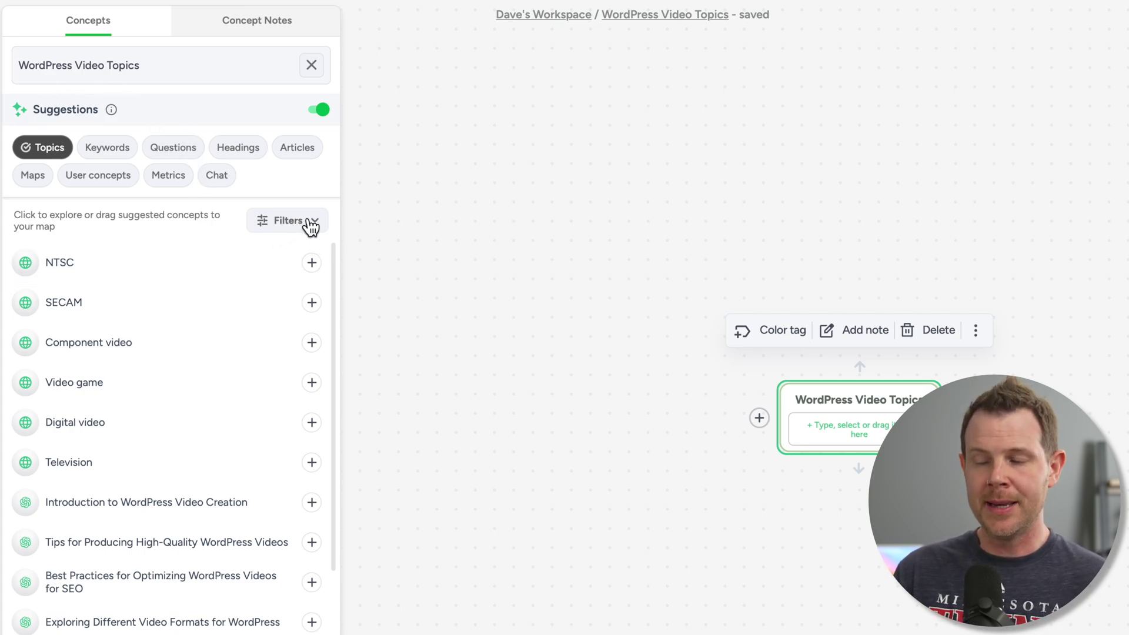
Uncheck ChatGPT Topics in the suggestion filters and browse the list
left_click(310, 225)
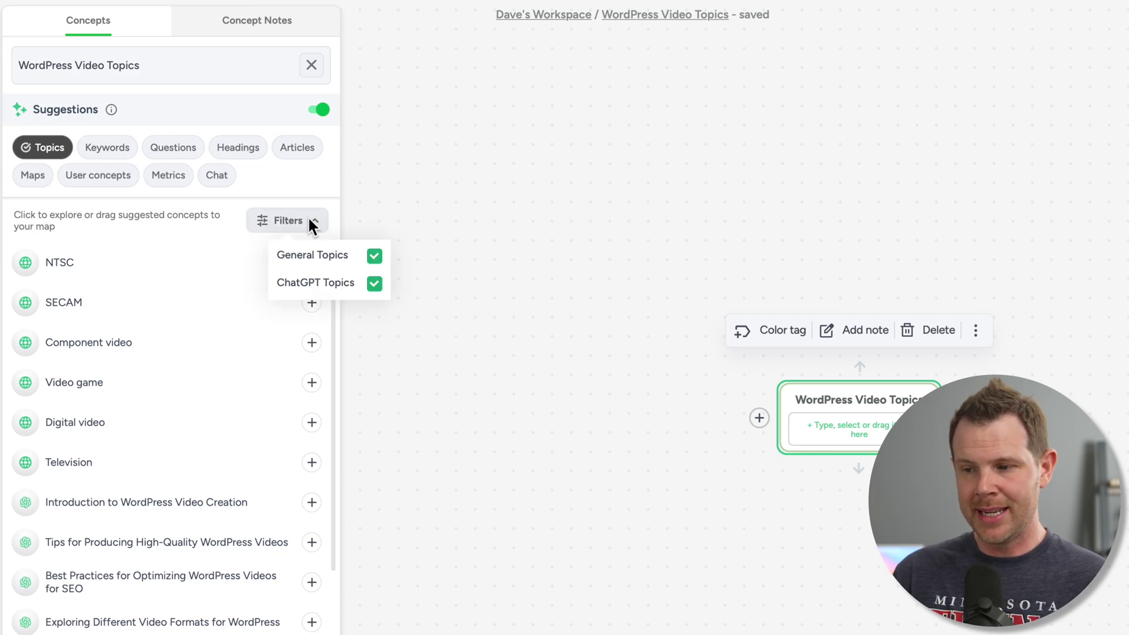
left_click(374, 287)
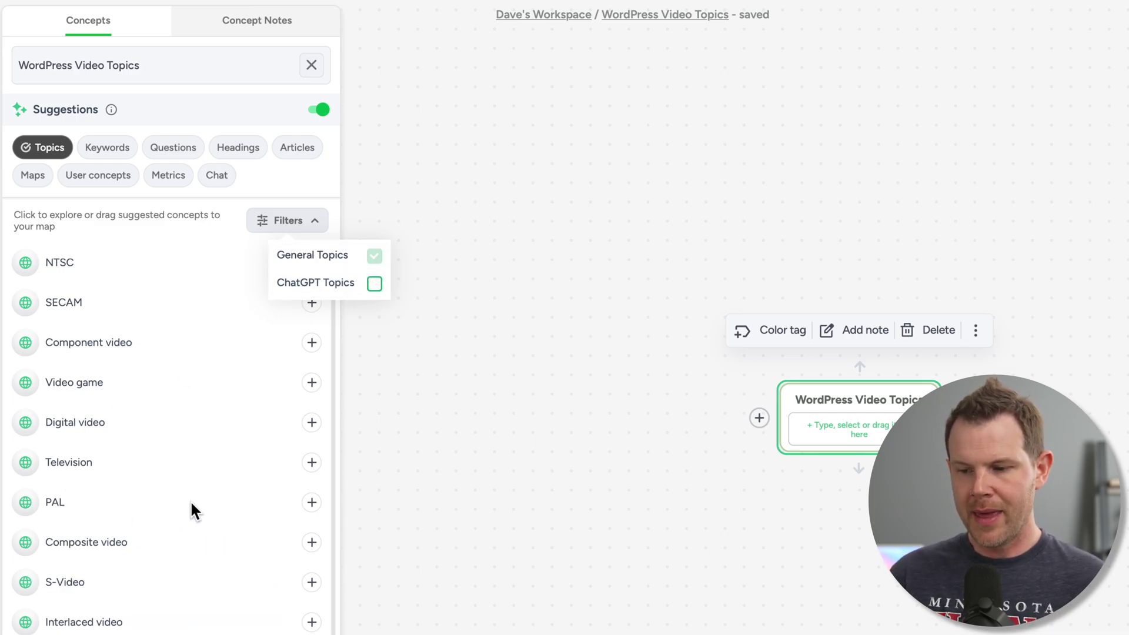
scroll(196, 542, "down", 4)
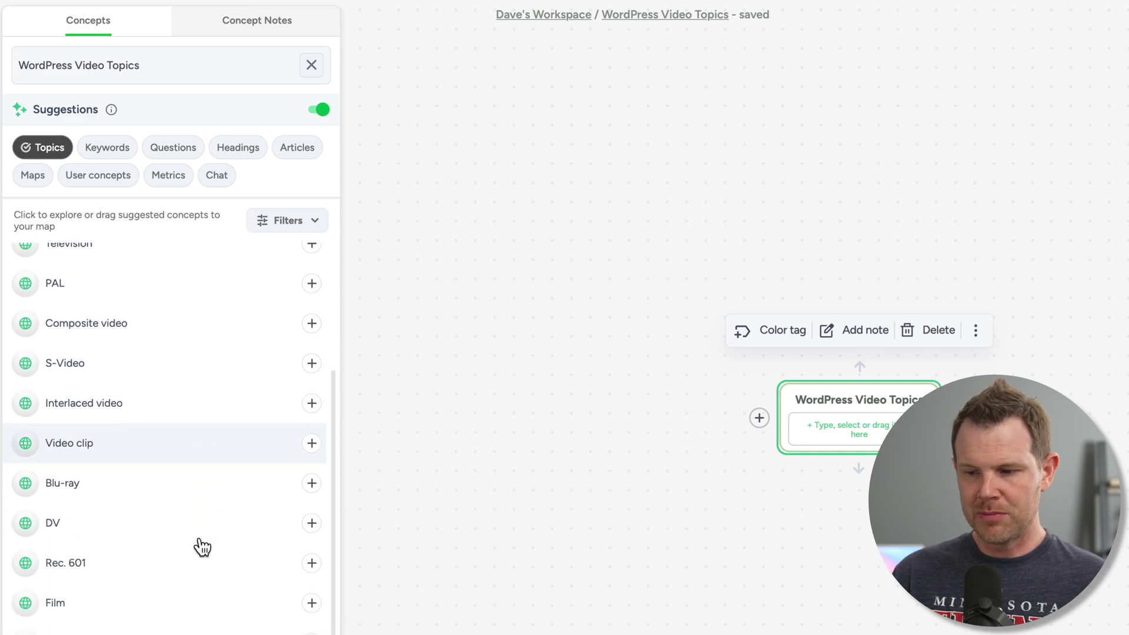
scroll(202, 547, "down", 7)
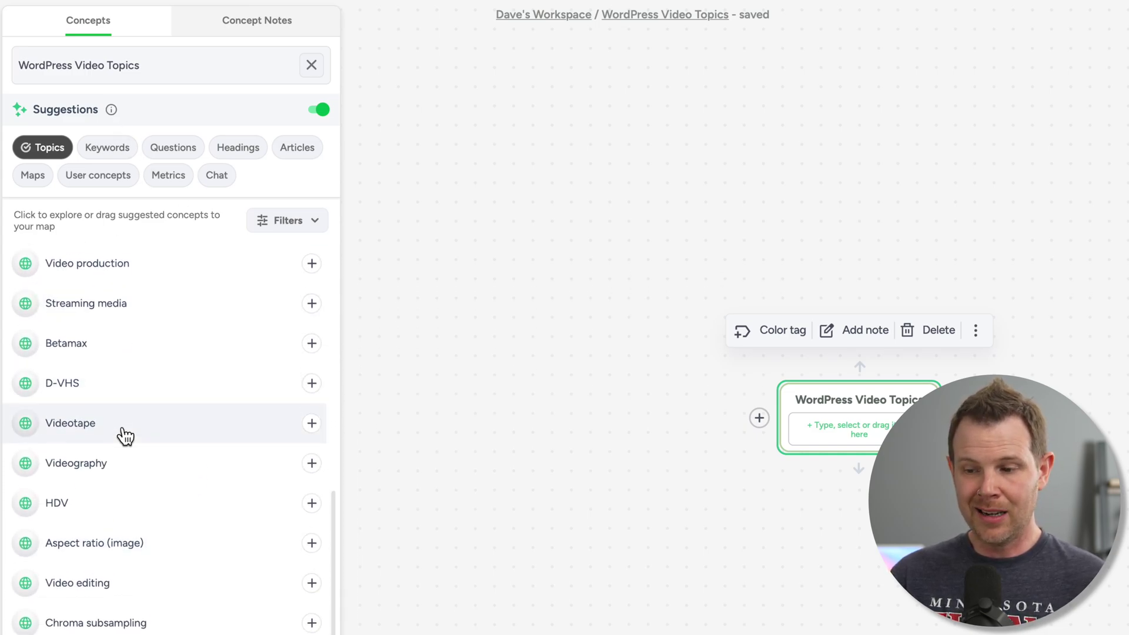
scroll(125, 435, "up", 7)
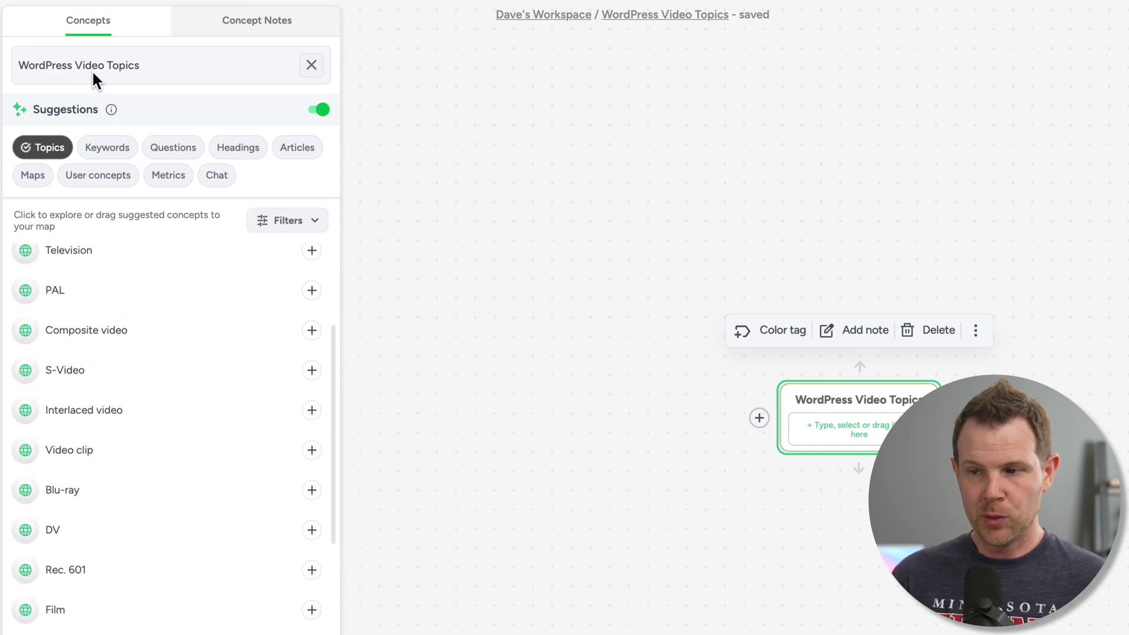
scroll(66, 462, "up", 1)
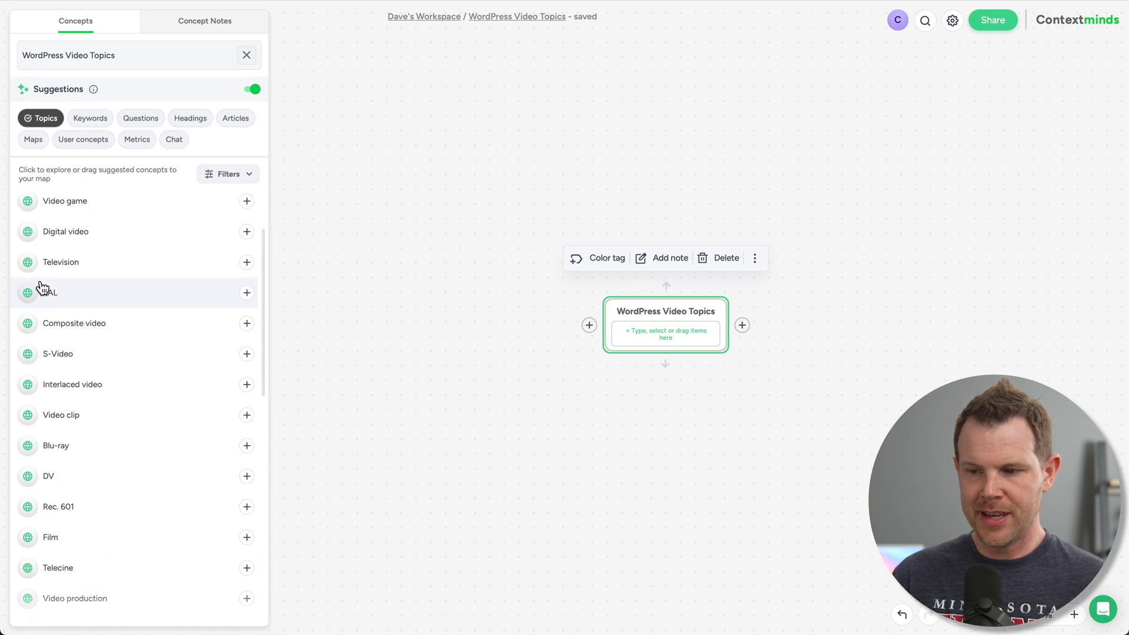
Rename the concept to WordPress Training Topics and uncheck General Topics
double_click(80, 55)
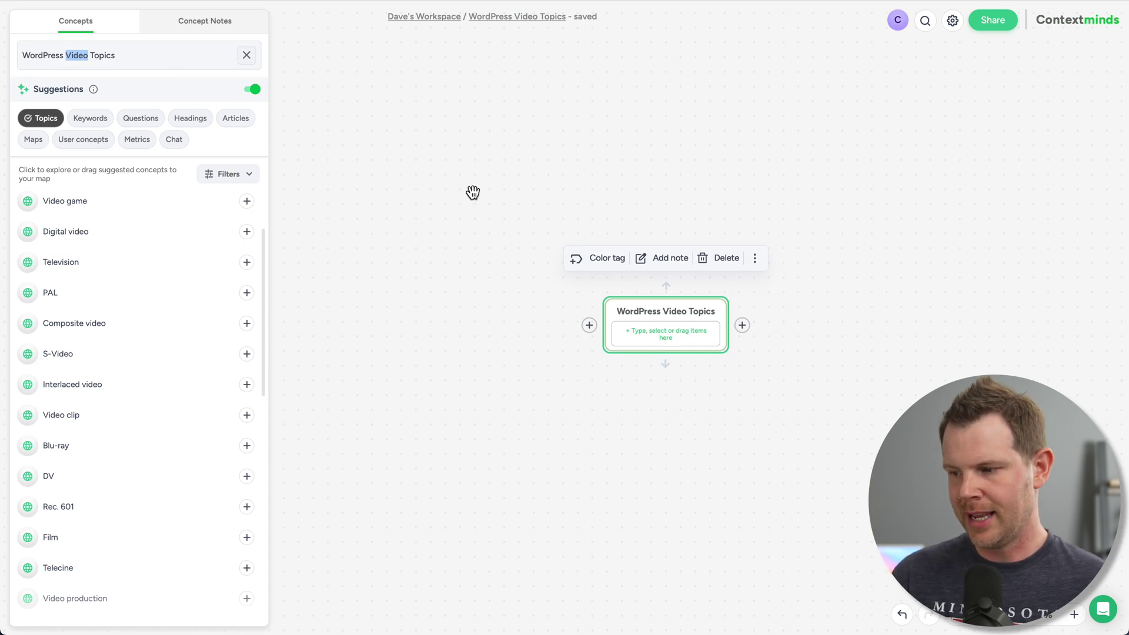
type("Training")
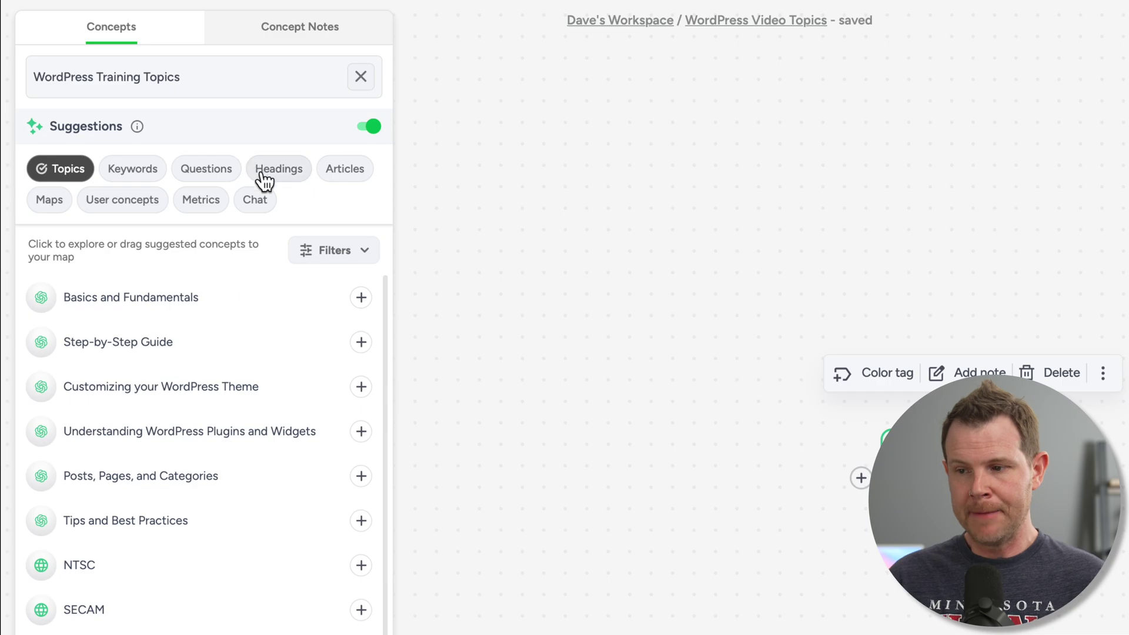
left_click(363, 253)
left_click(432, 292)
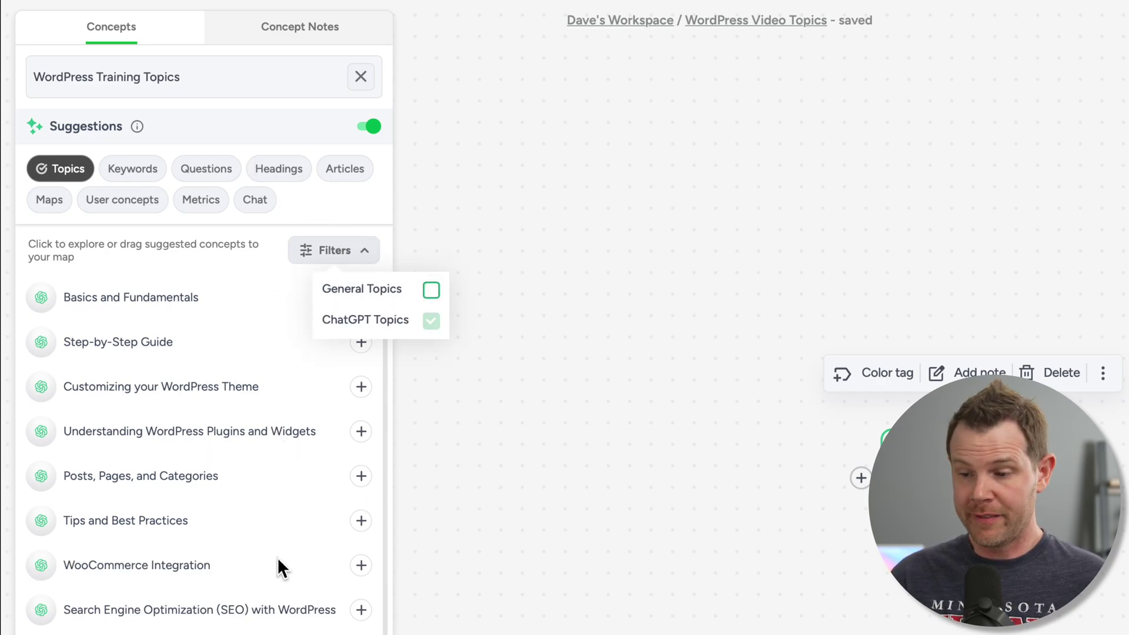
scroll(277, 562, "down", 4)
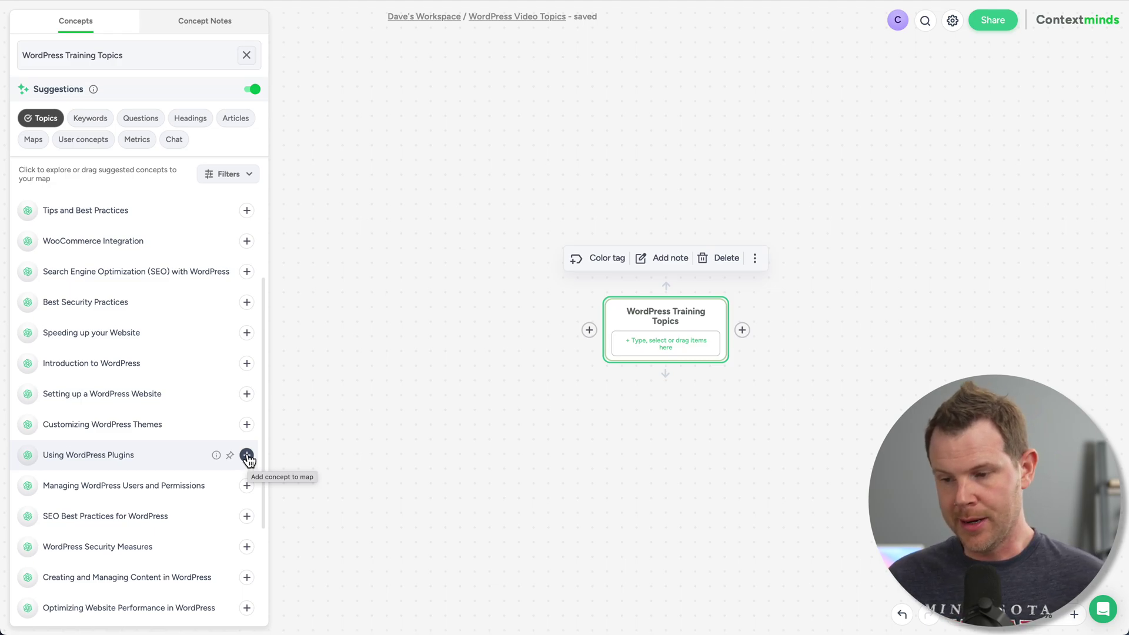
Add four suggested topics, including Using WordPress Plugins and WooCommerce Integration, around the center
left_click(247, 458)
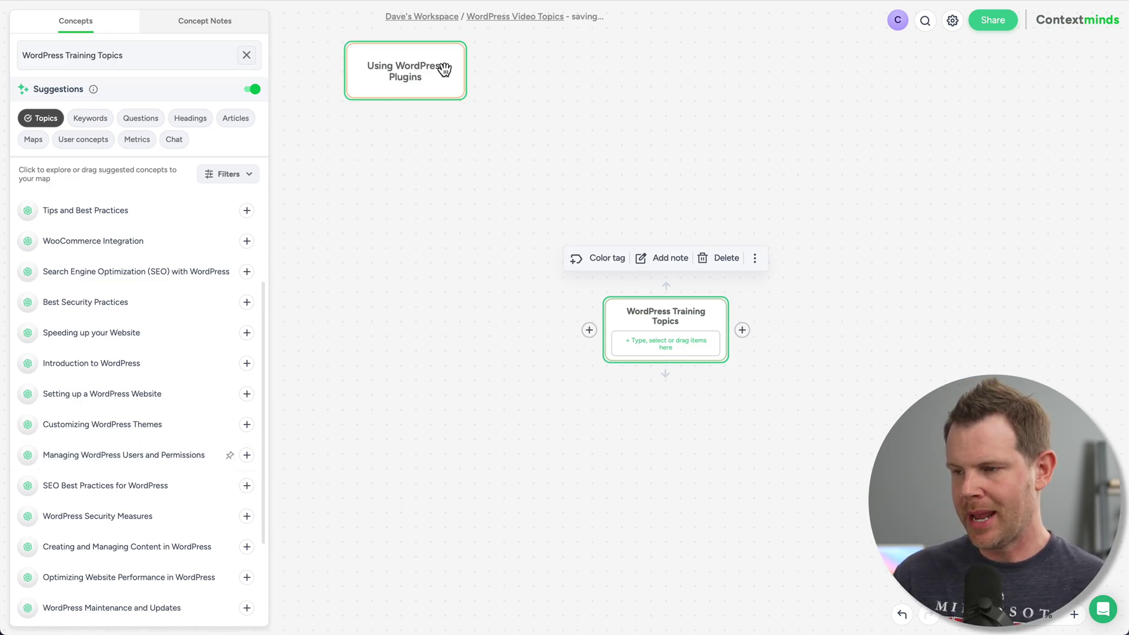
left_click_drag(408, 83, 456, 354)
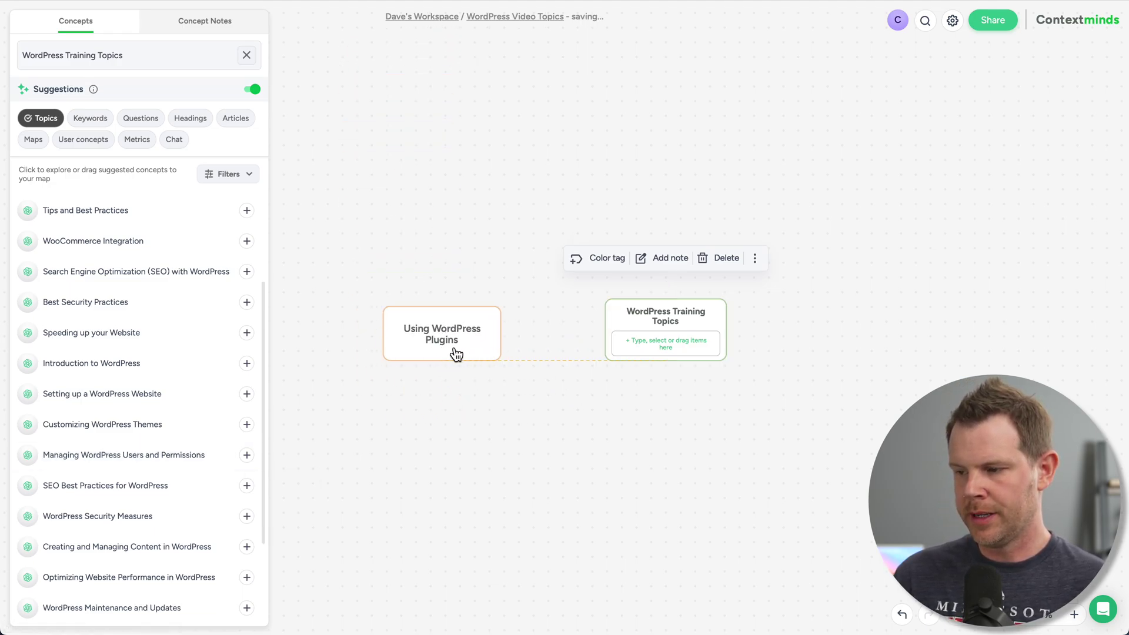
left_click(247, 424)
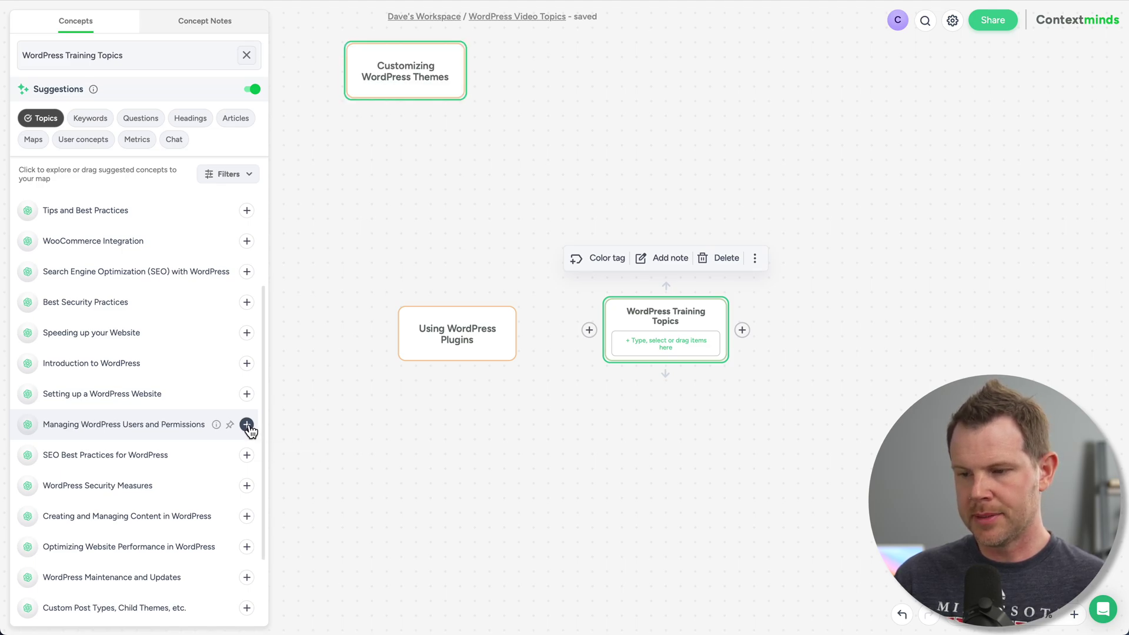
left_click(247, 363)
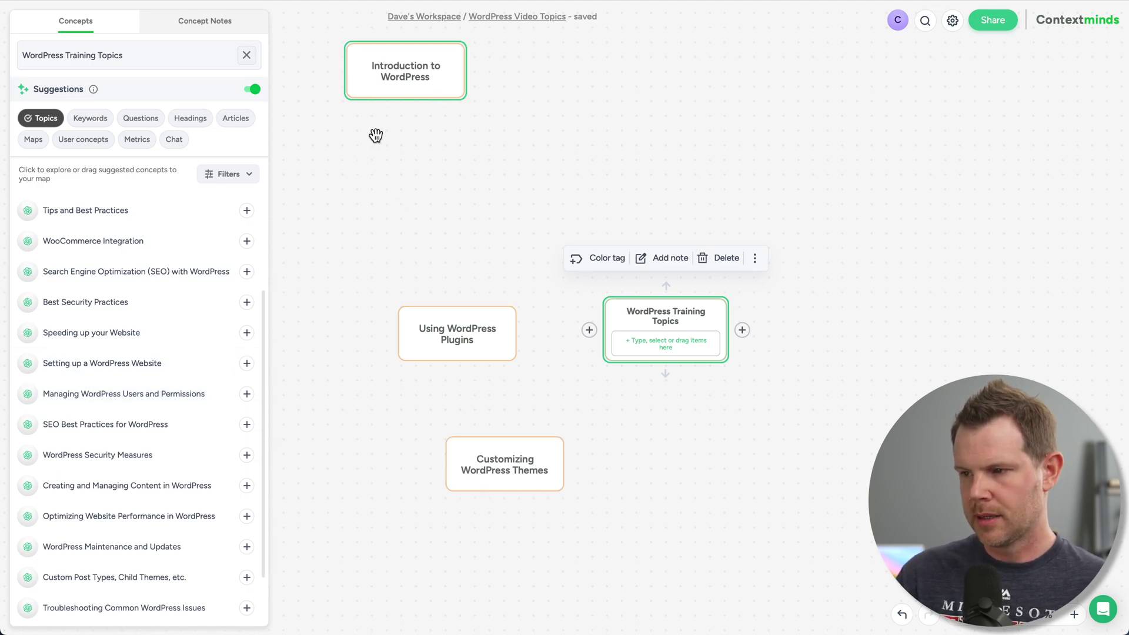
left_click(247, 241)
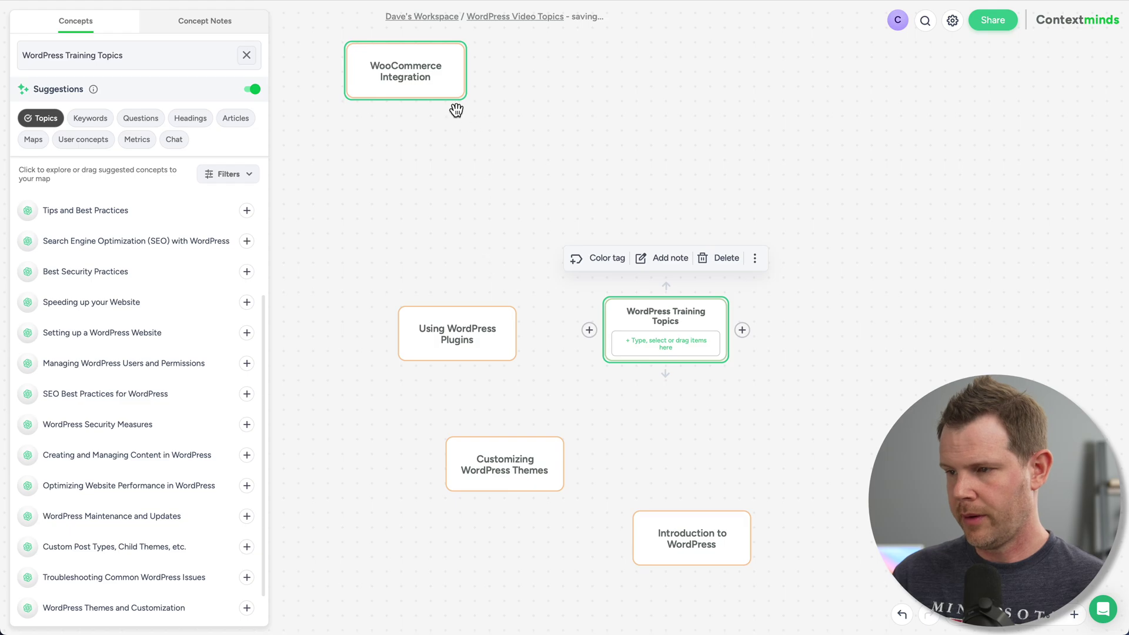
left_click_drag(453, 94, 909, 426)
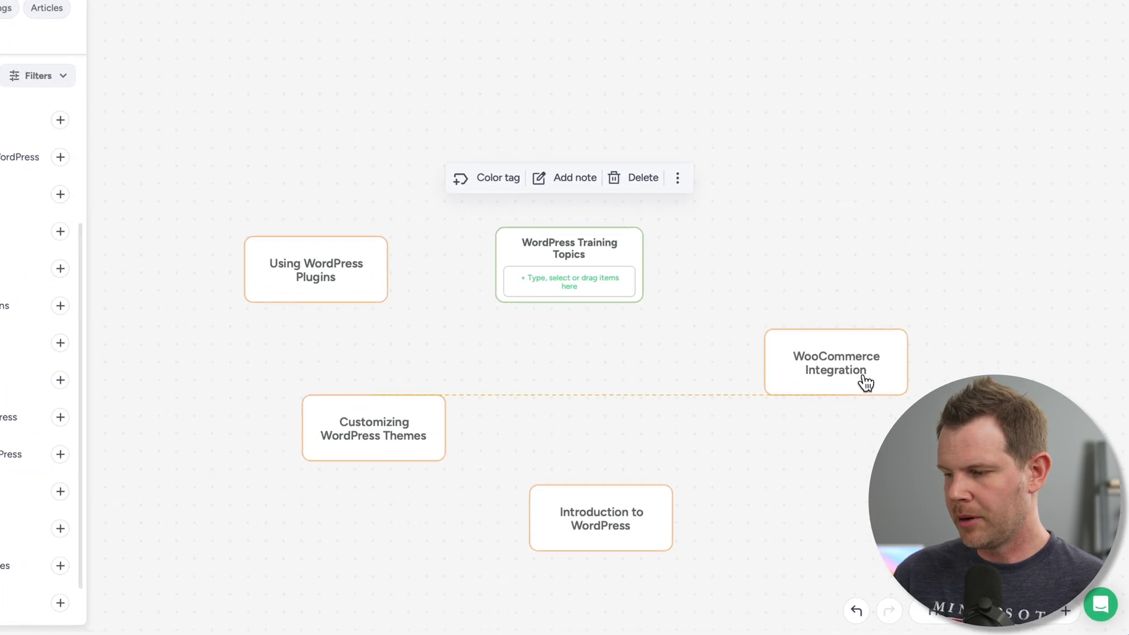
left_click_drag(866, 382, 761, 159)
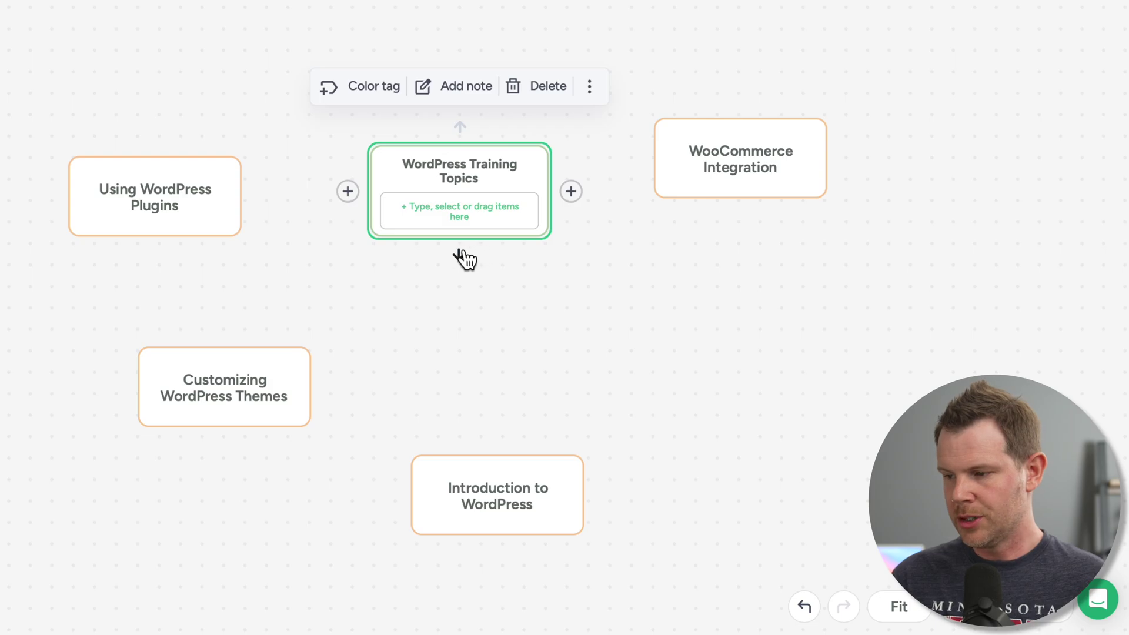
Link WordPress Training Topics to Introduction to WordPress and move WooCommerce Integration lower
left_click_drag(462, 258, 491, 471)
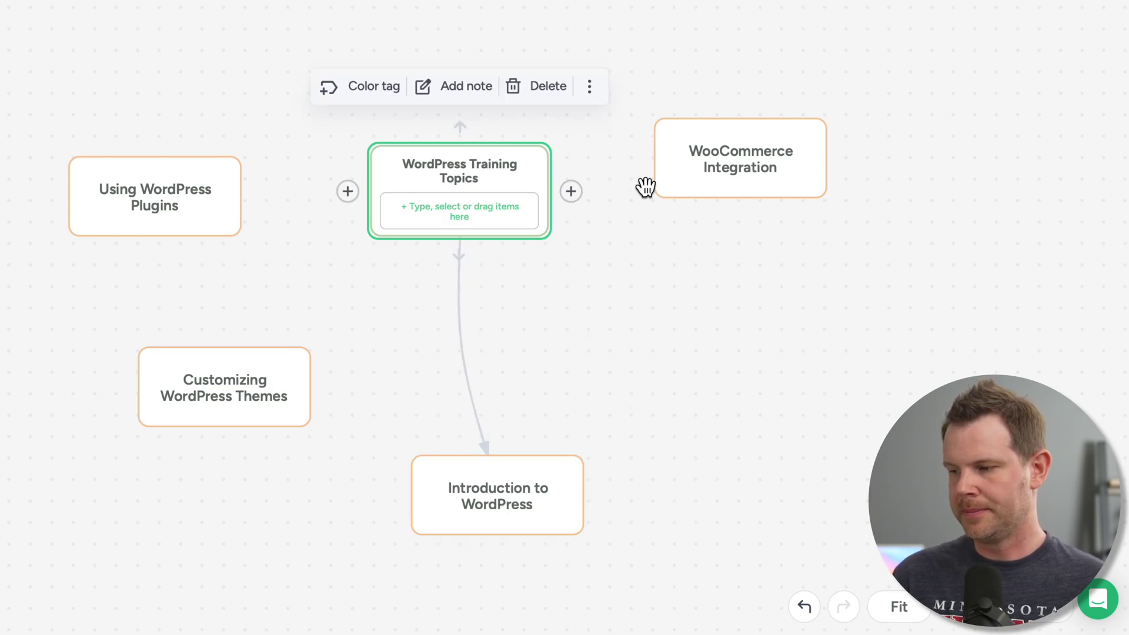
mouse_move(547, 461)
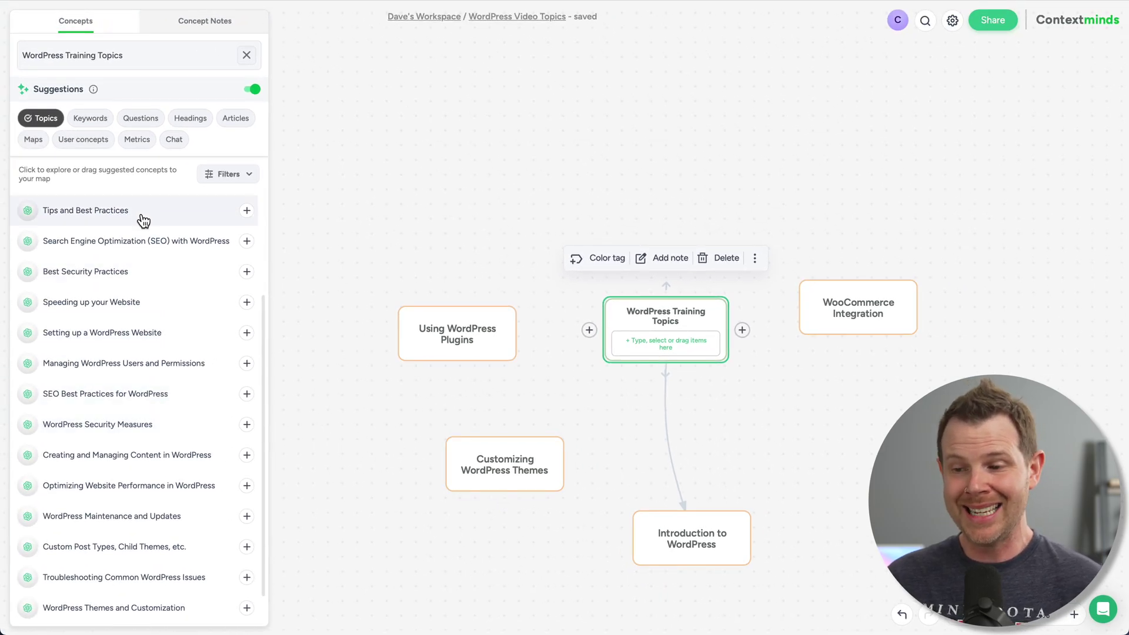
left_click_drag(858, 308, 857, 388)
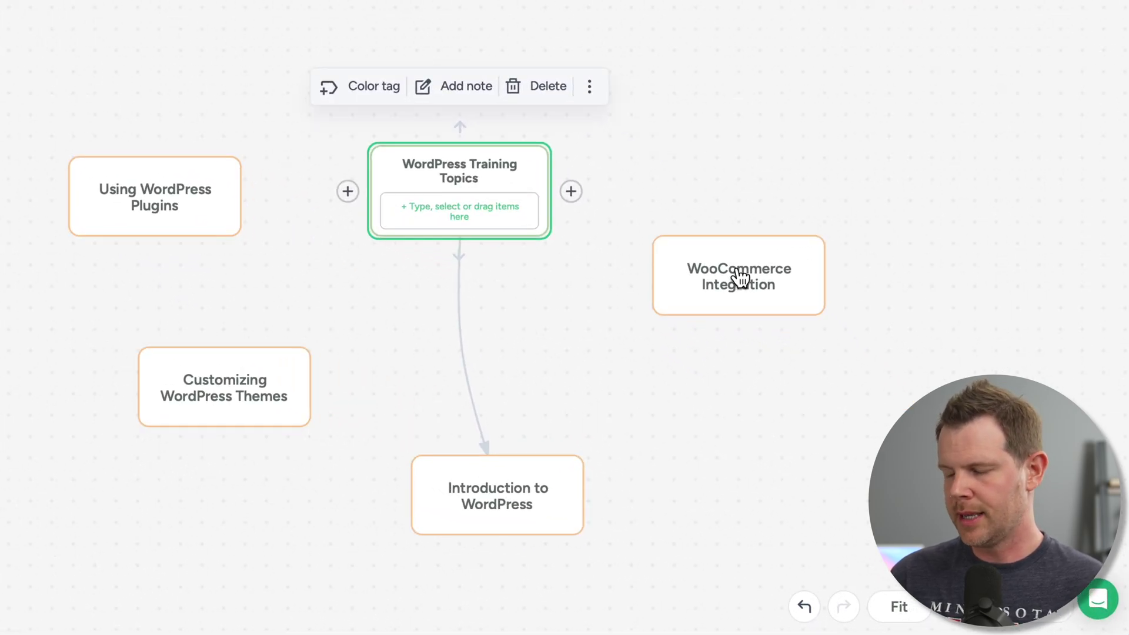
Give WooCommerce Integration a purple colour tag named 'Best'
left_click(739, 285)
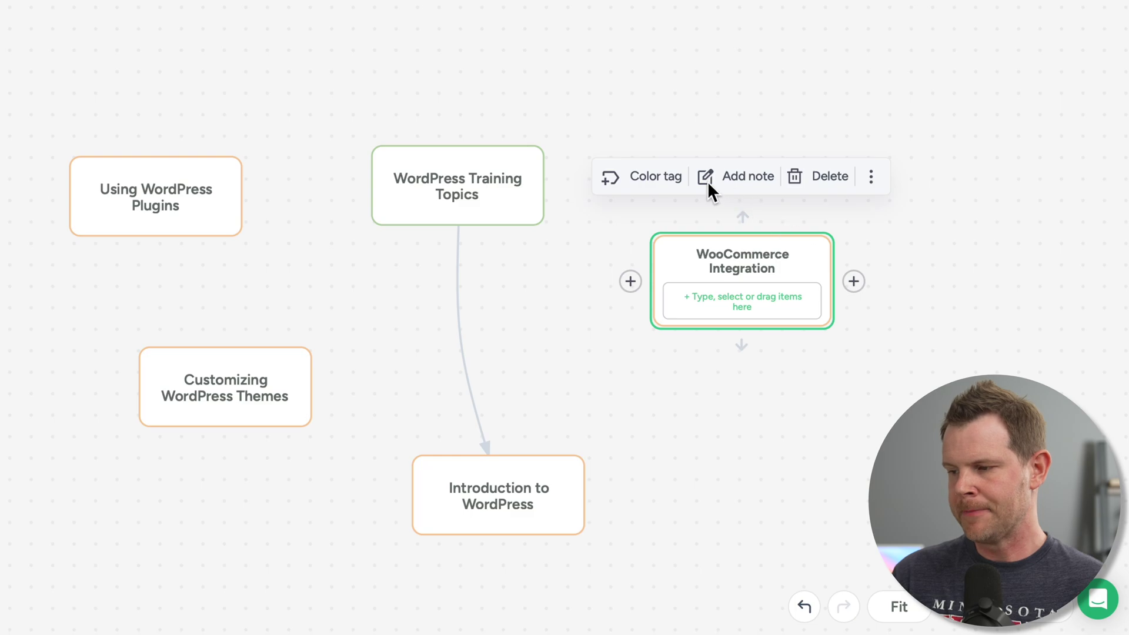
left_click(678, 206)
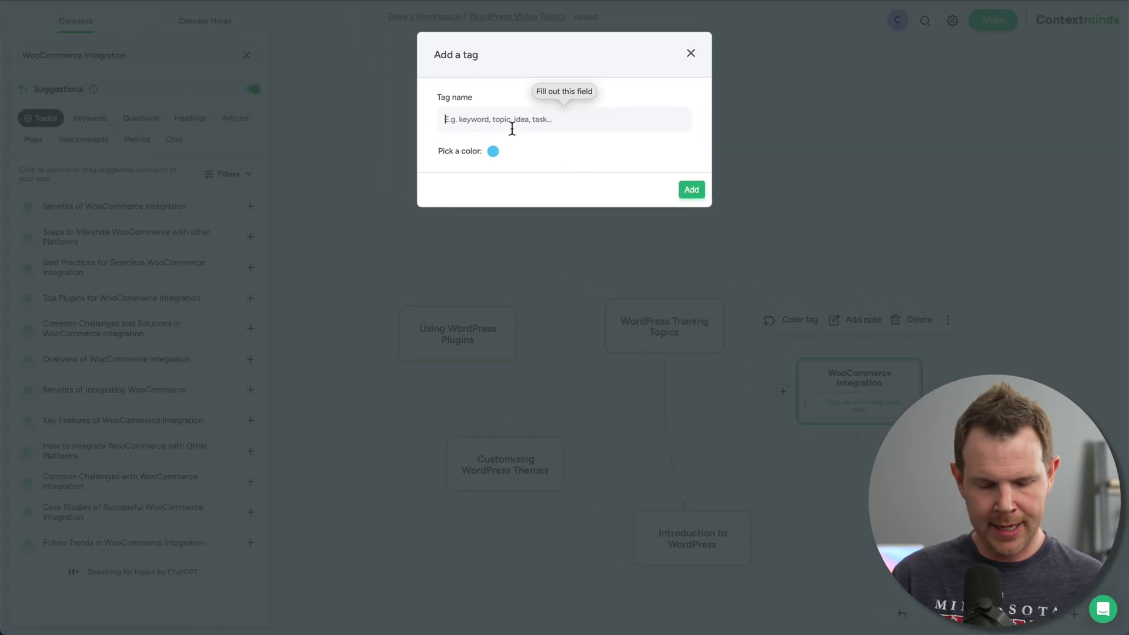
type("Bes")
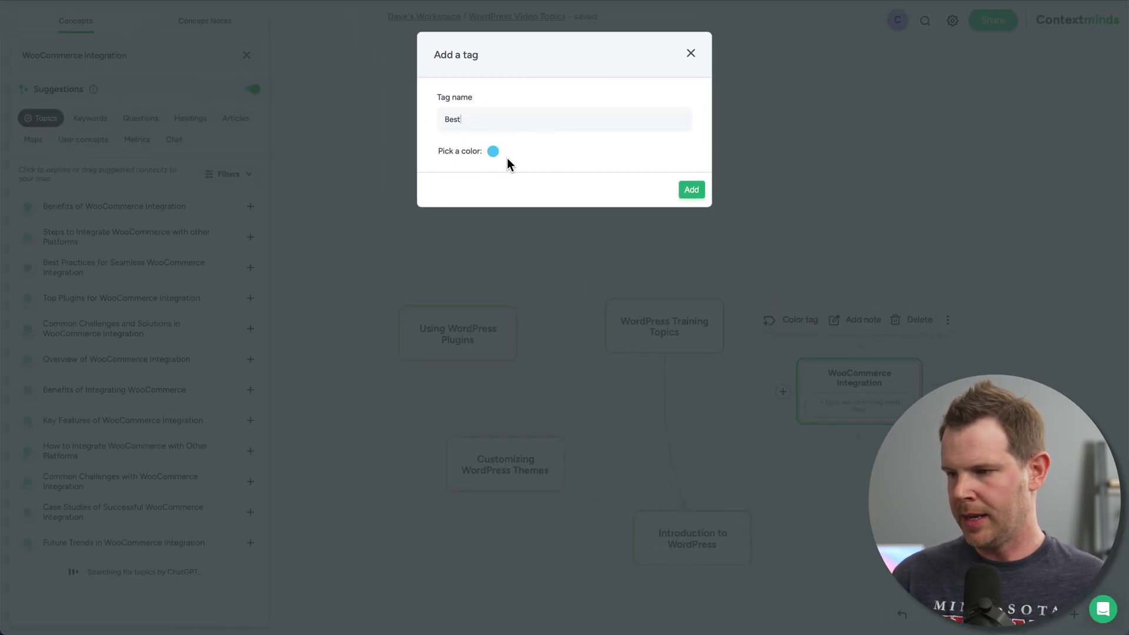
type("t")
left_click(493, 151)
left_click(543, 200)
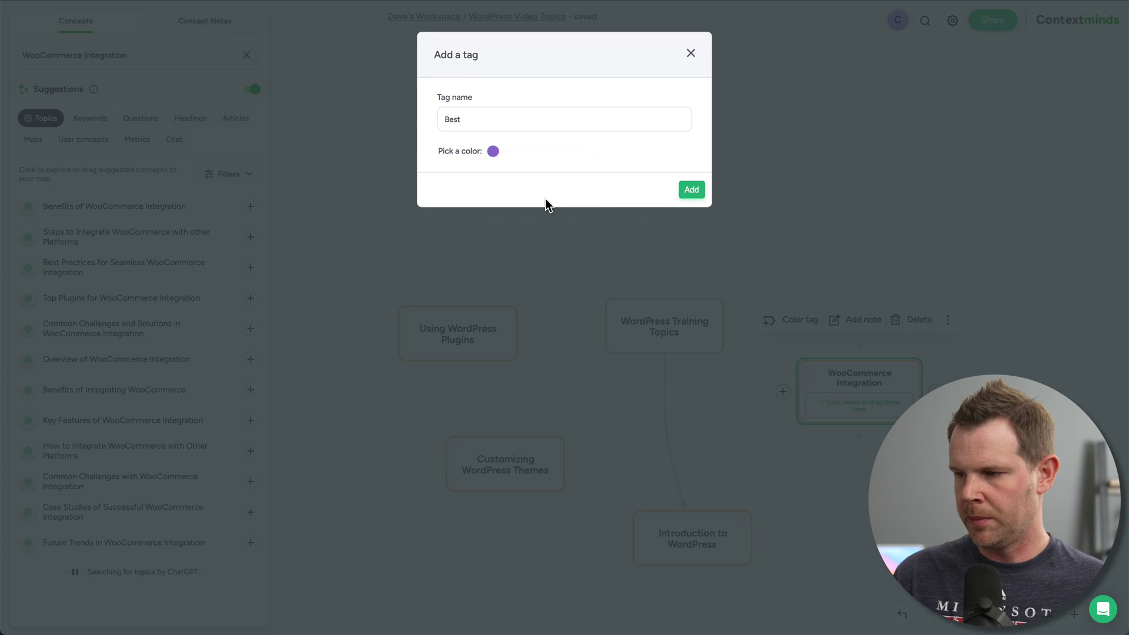
left_click(700, 194)
left_click(710, 265)
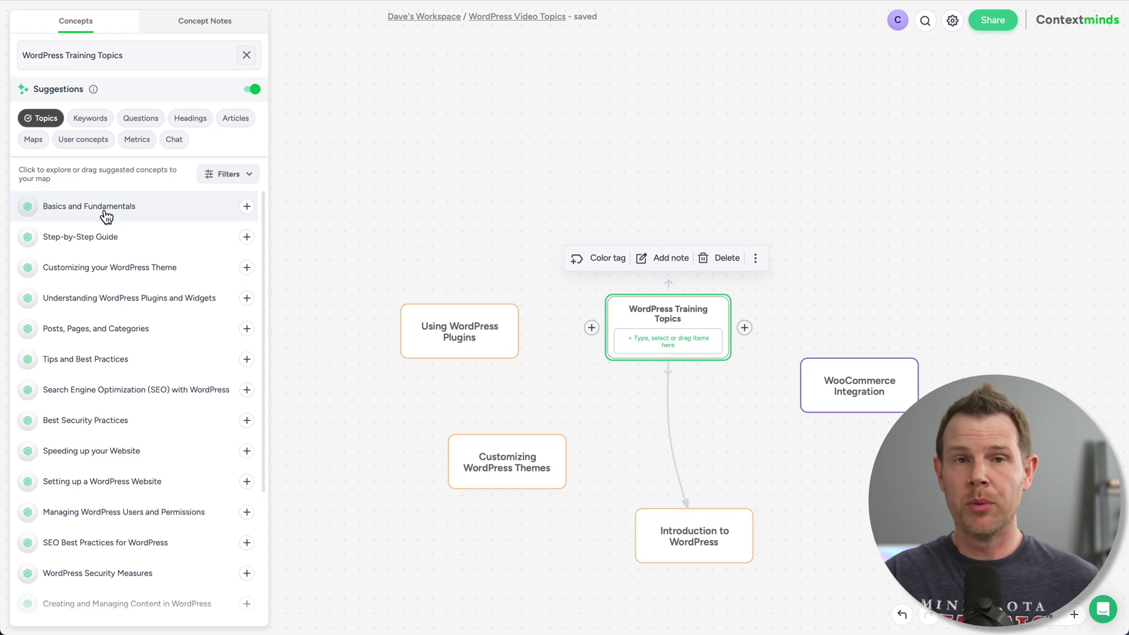
left_click_drag(503, 352, 503, 184)
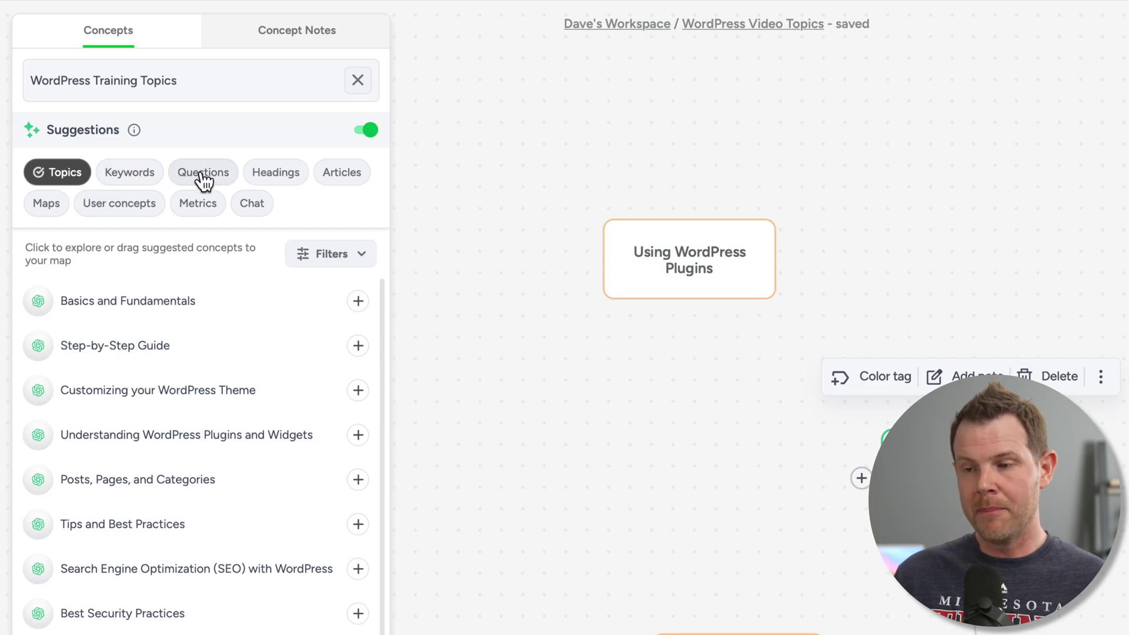
left_click(148, 176)
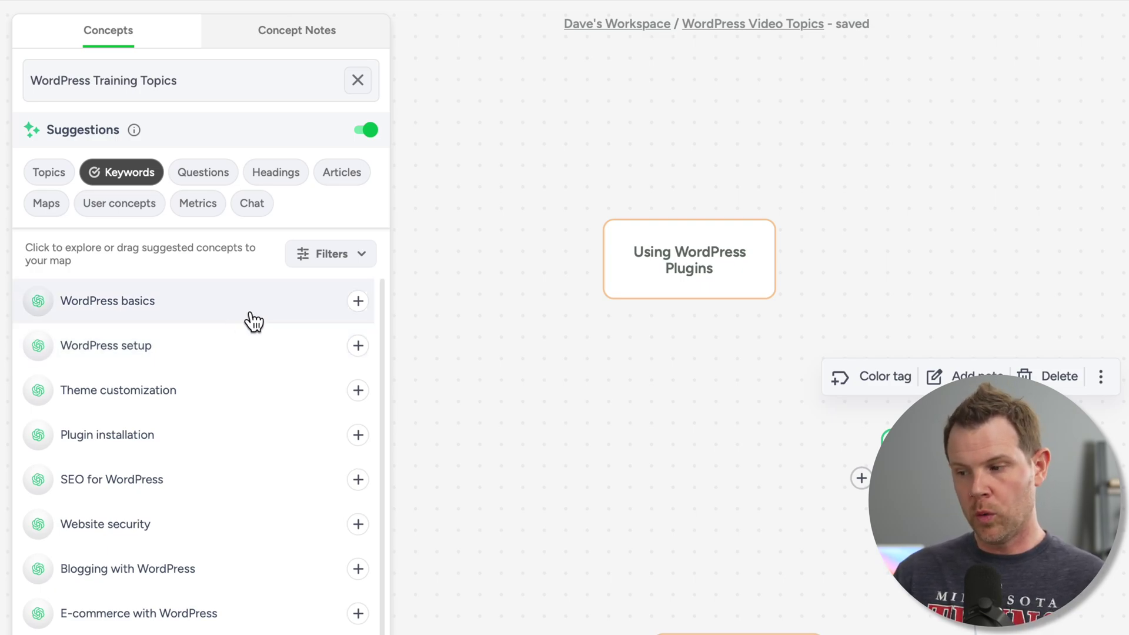
mouse_move(341, 305)
left_click(350, 254)
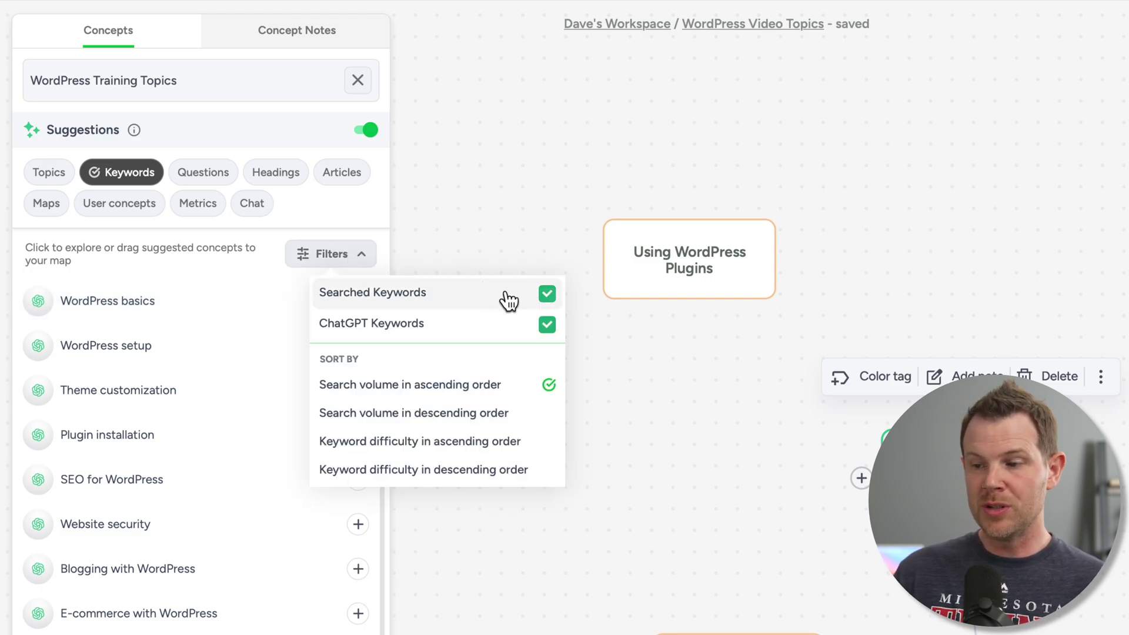
left_click(547, 327)
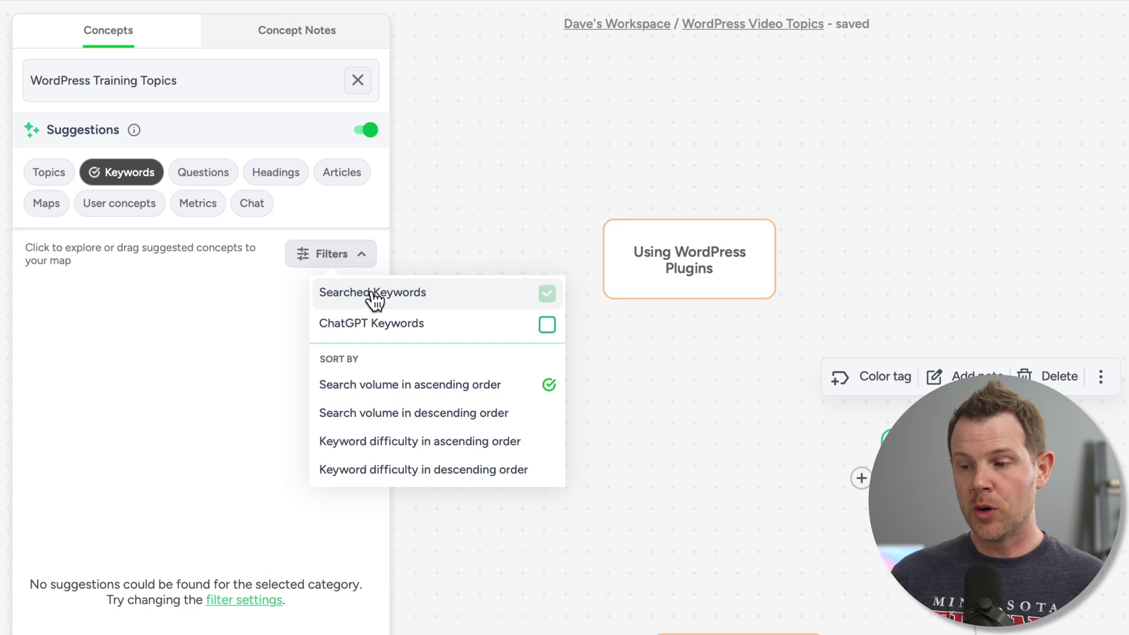
left_click(647, 494)
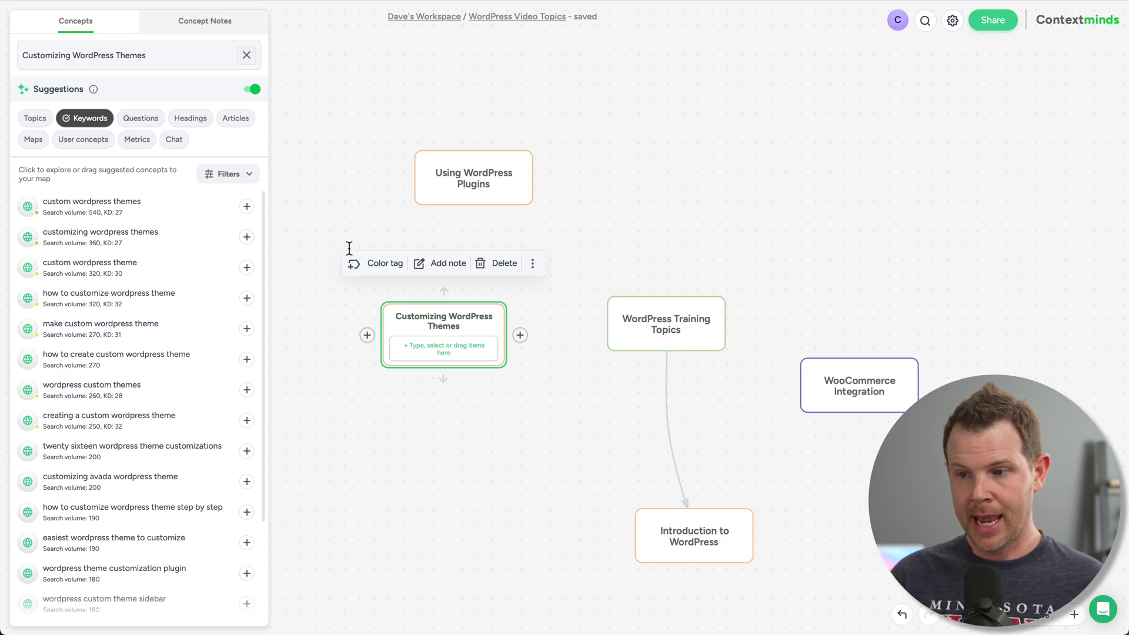
left_click(236, 172)
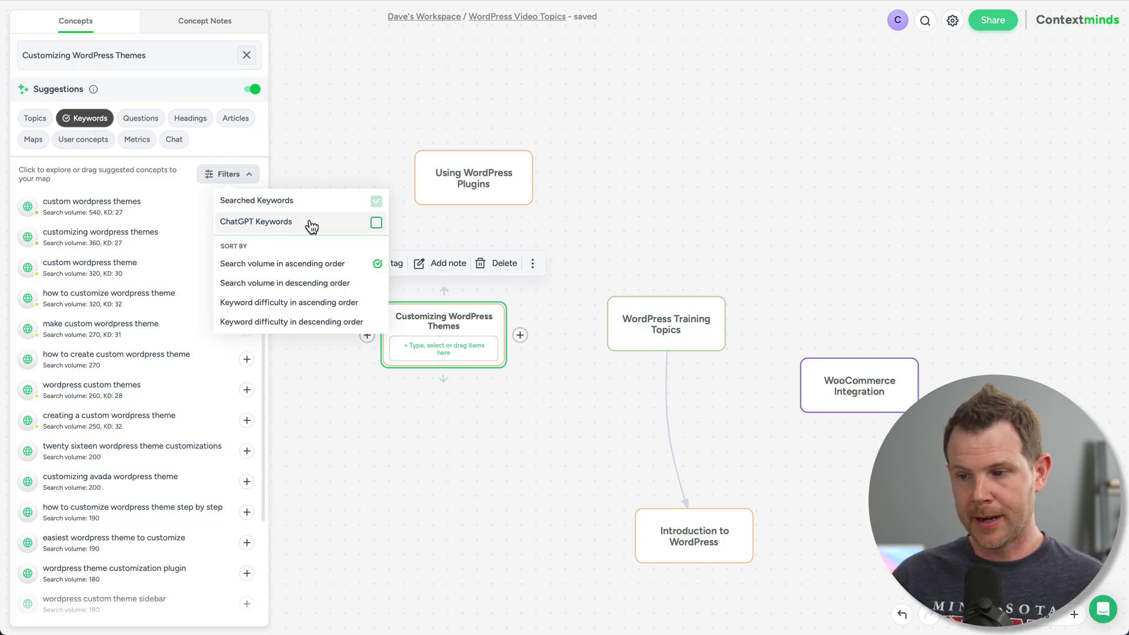
left_click(151, 207)
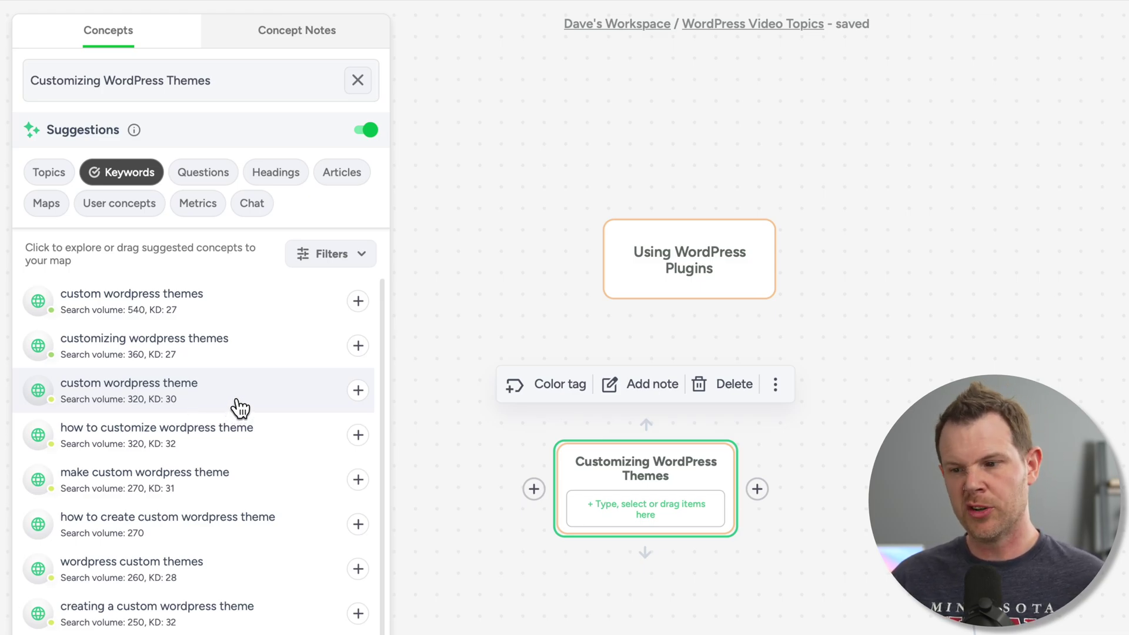
Show the custom wordpress theme keyword card: volume 540, difficulty 27, plus related articles
left_click(241, 406)
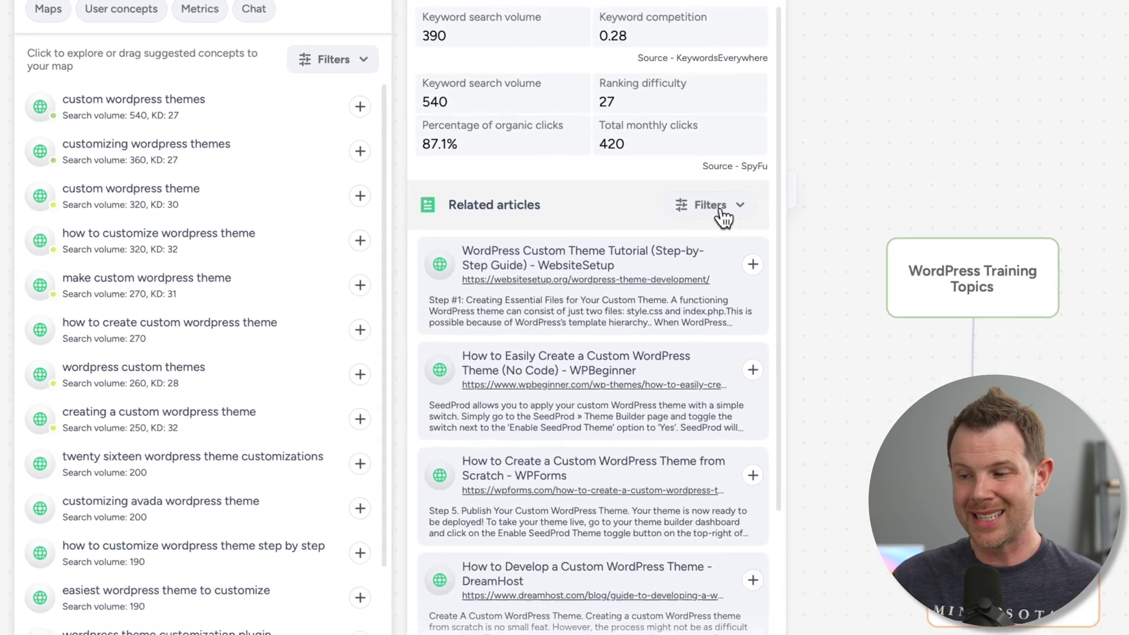
Filter related articles to include Reddit and exclude Web articles (SERP)
left_click(725, 400)
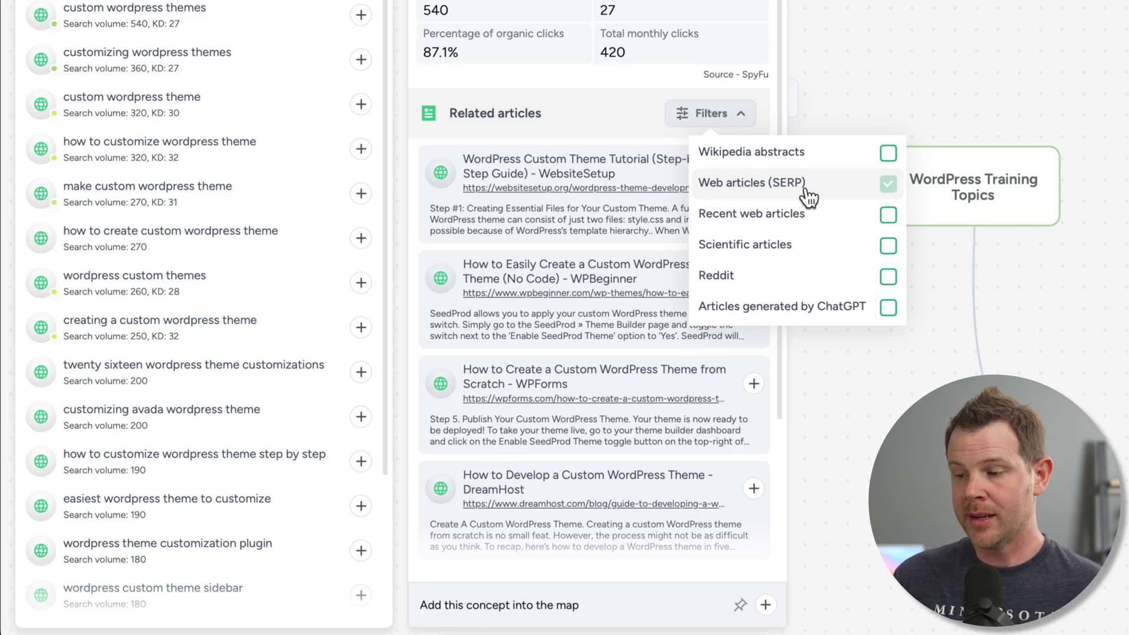
left_click(888, 281)
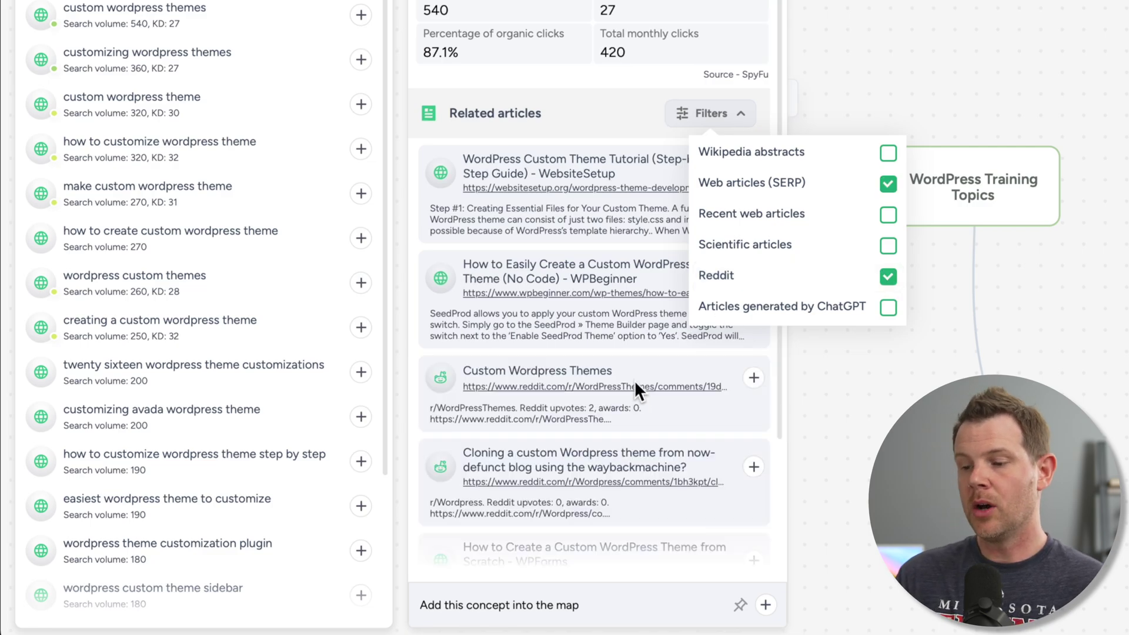
left_click(888, 184)
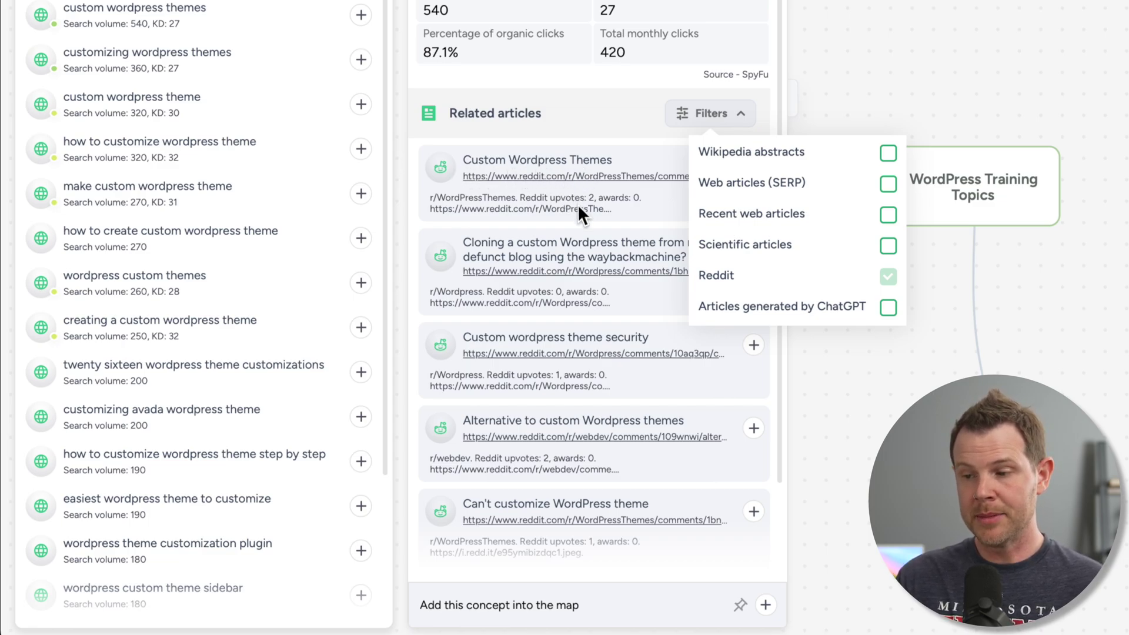
left_click(666, 131)
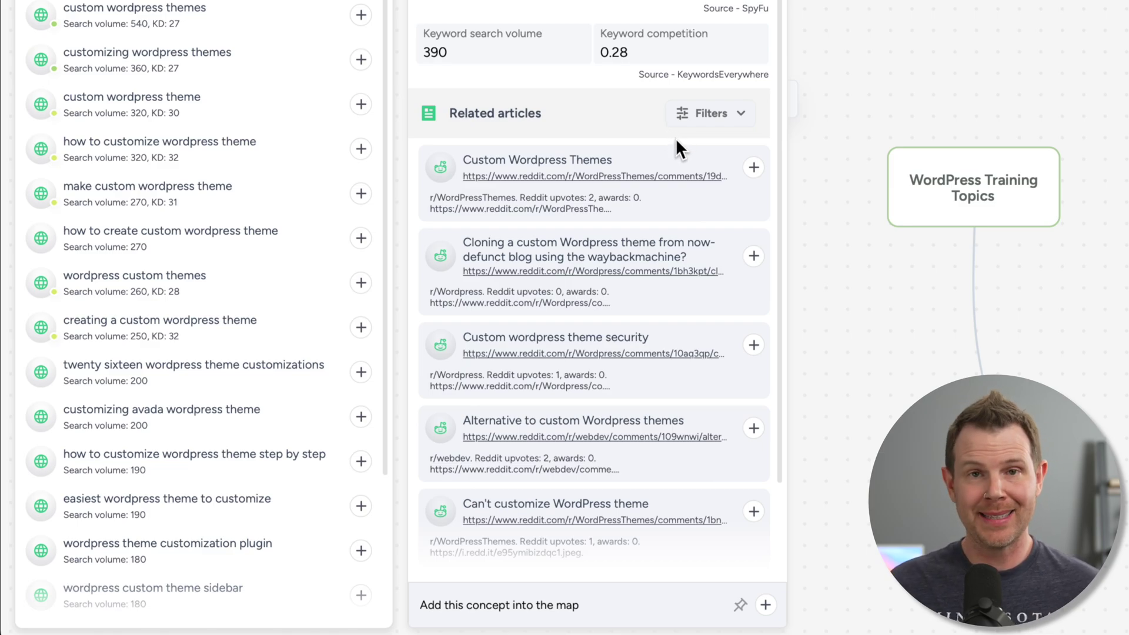
Add custom wordpress theme as a map node, position it, and pin its metrics as a note
left_click(765, 606)
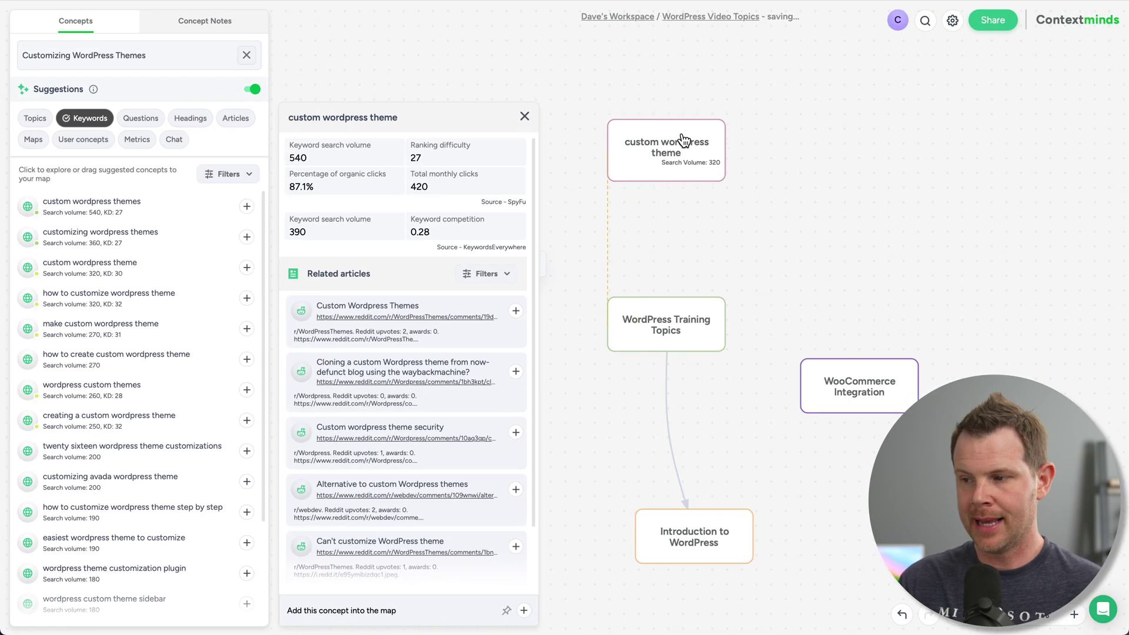
left_click_drag(682, 144, 713, 151)
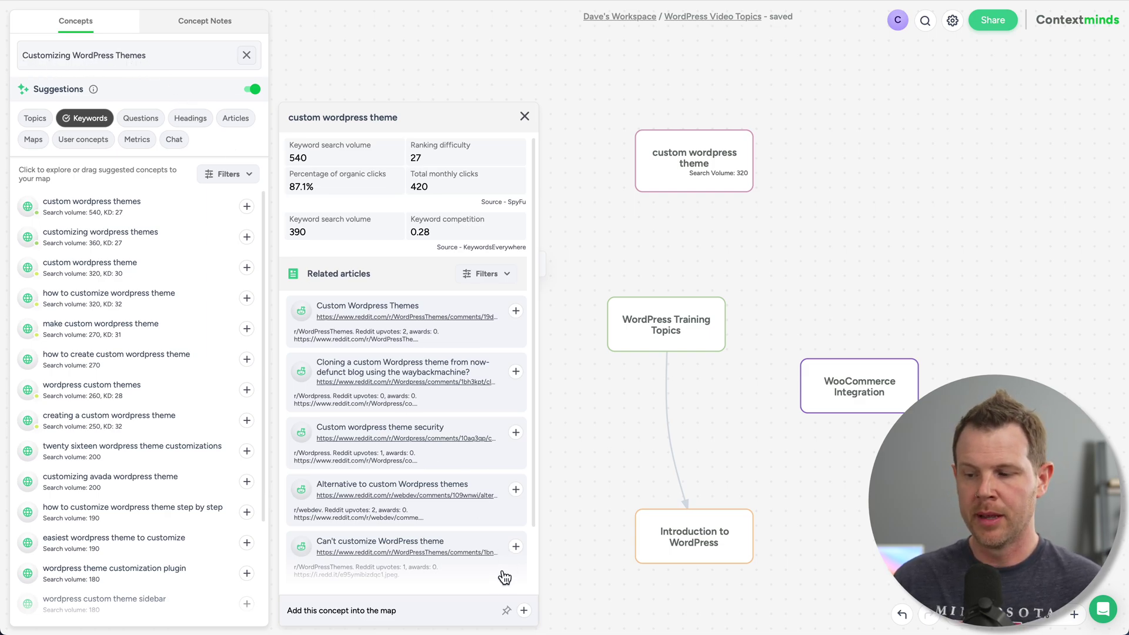
left_click(507, 610)
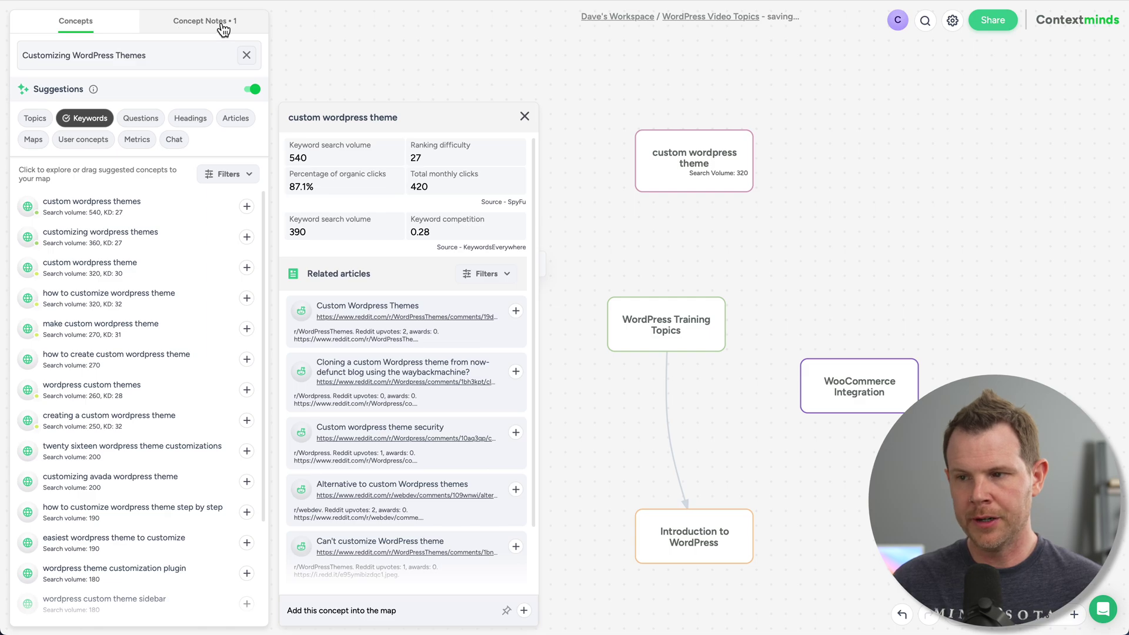
left_click(525, 116)
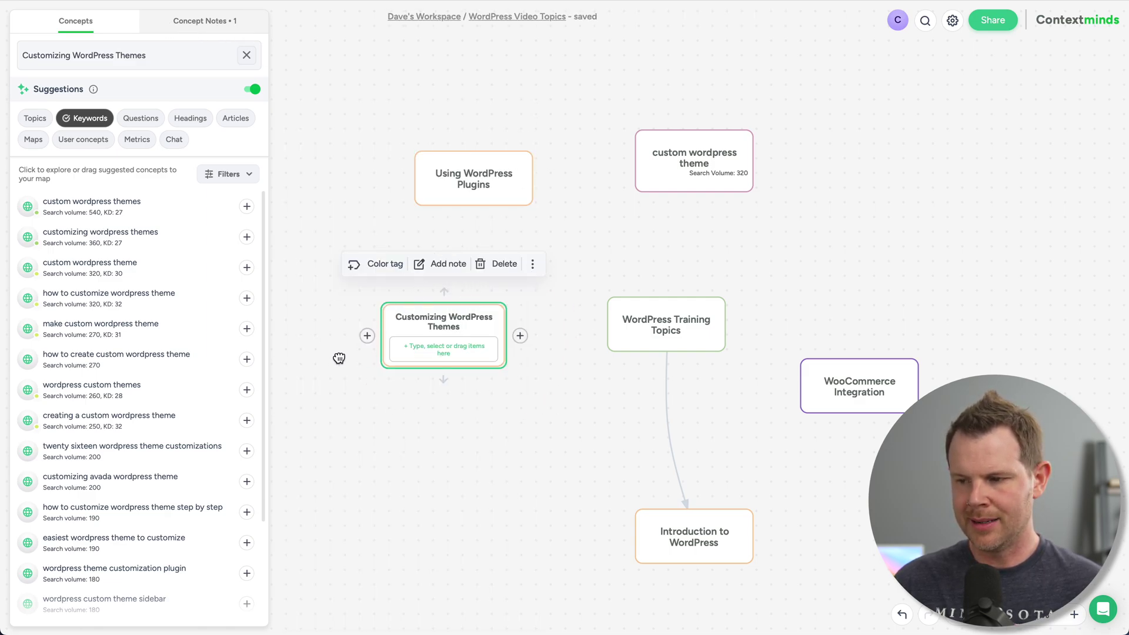
Check the pinned note under Customizing WordPress Themes, then go back to its concept suggestions
left_click(492, 187)
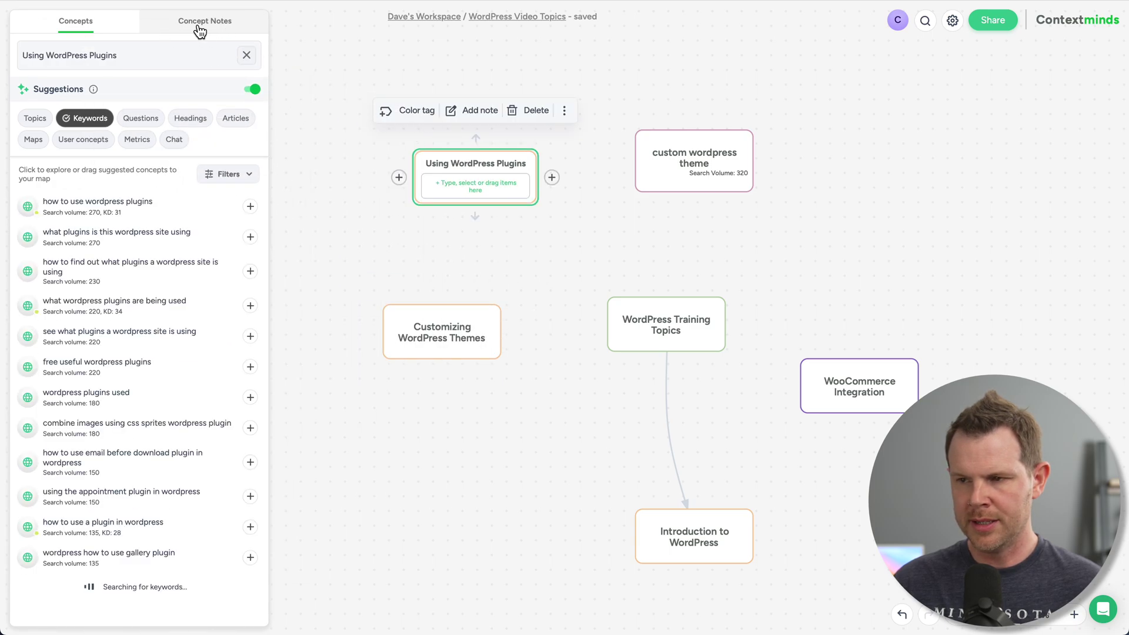
left_click(436, 343)
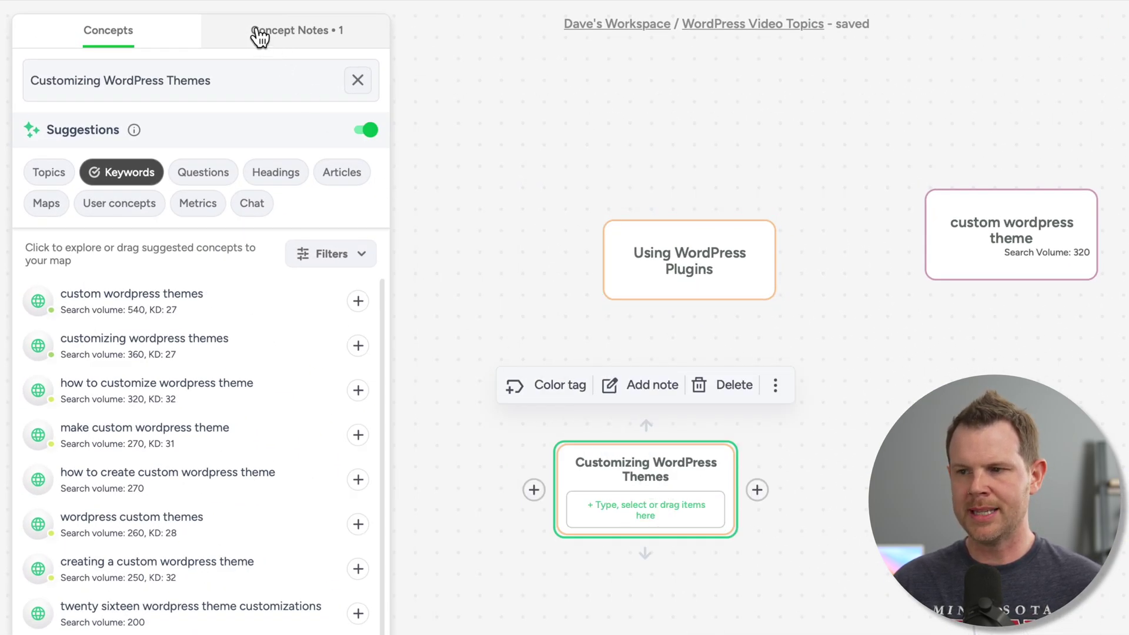
left_click(286, 37)
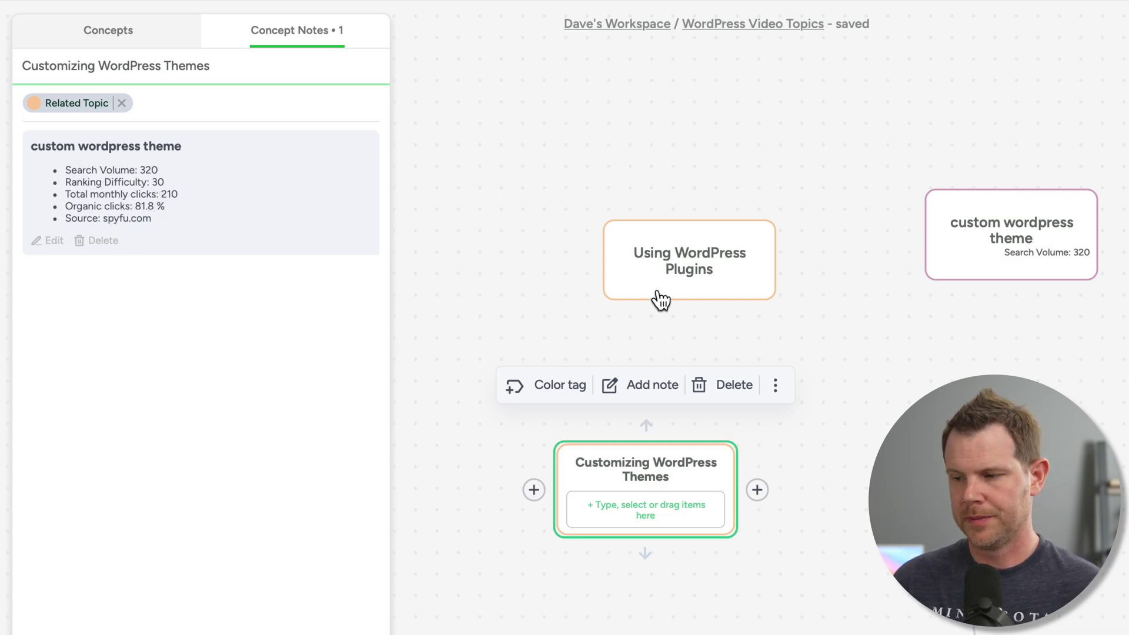
left_click(108, 30)
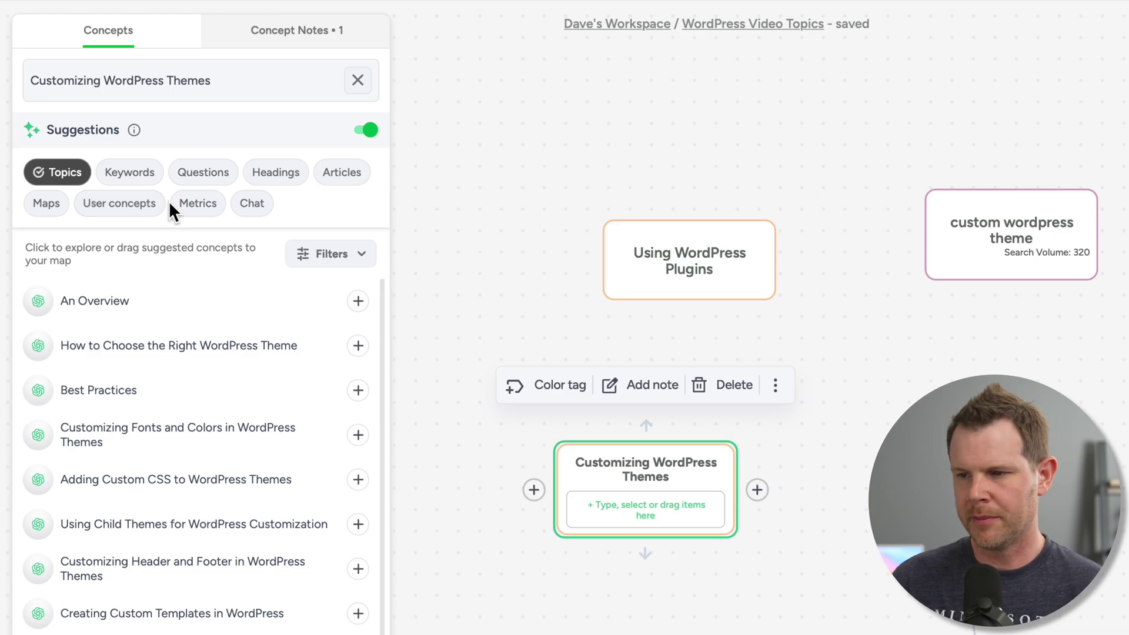
Switch to question suggestions and filter them to ChatGPT Questions only
left_click(193, 177)
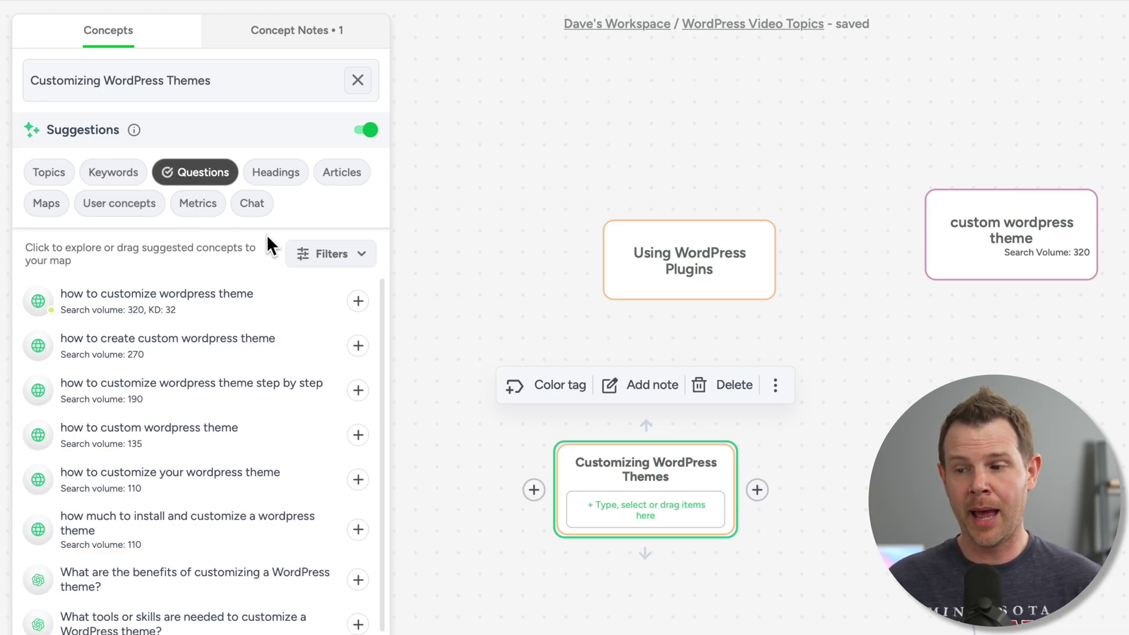
left_click(363, 259)
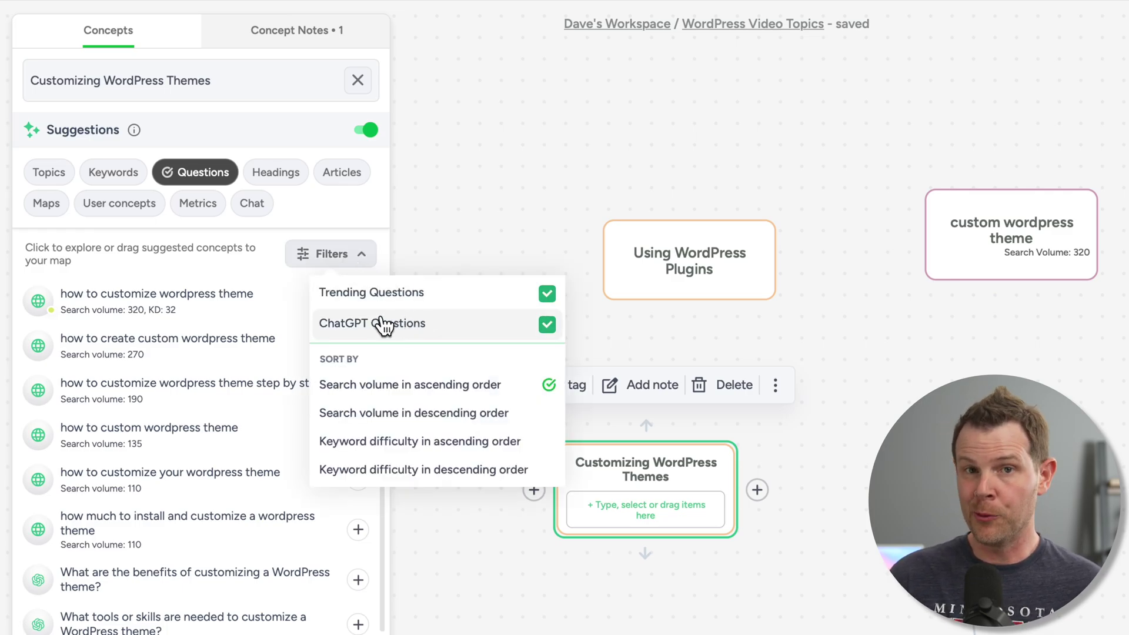
left_click(547, 325)
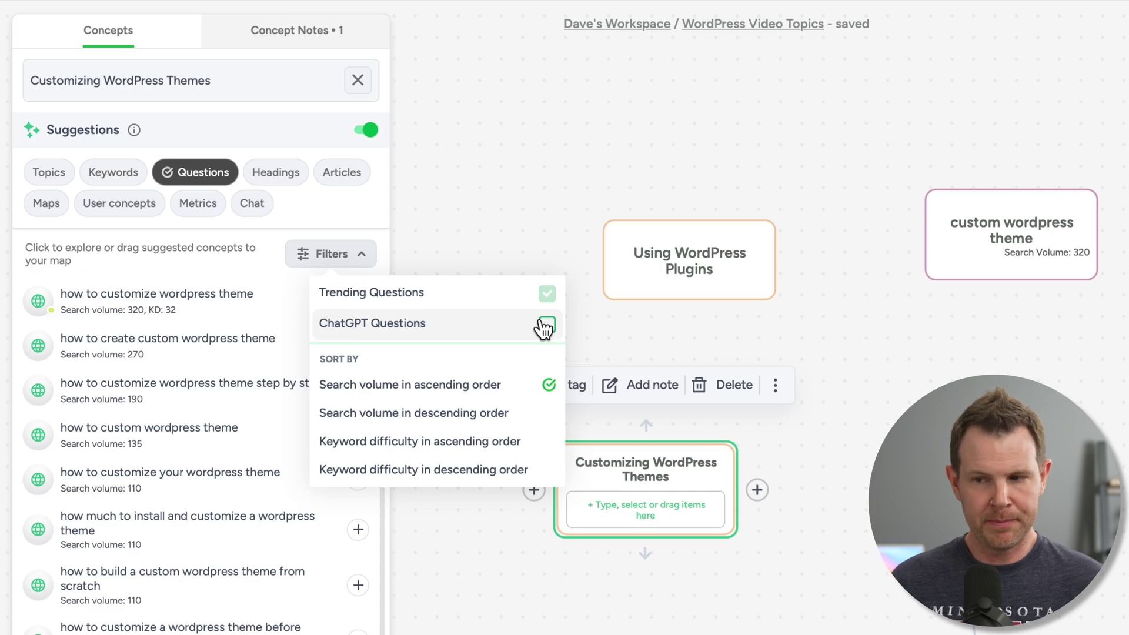
left_click(165, 355)
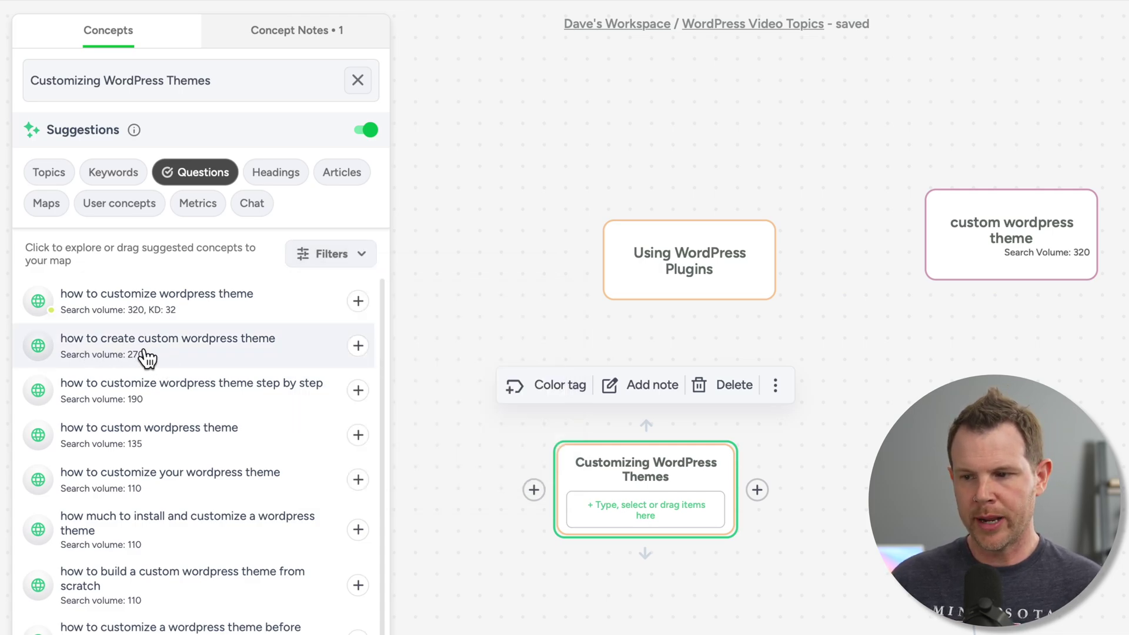
Look over details for 'how to create custom wordpress theme' and reopen the question filters
left_click(176, 358)
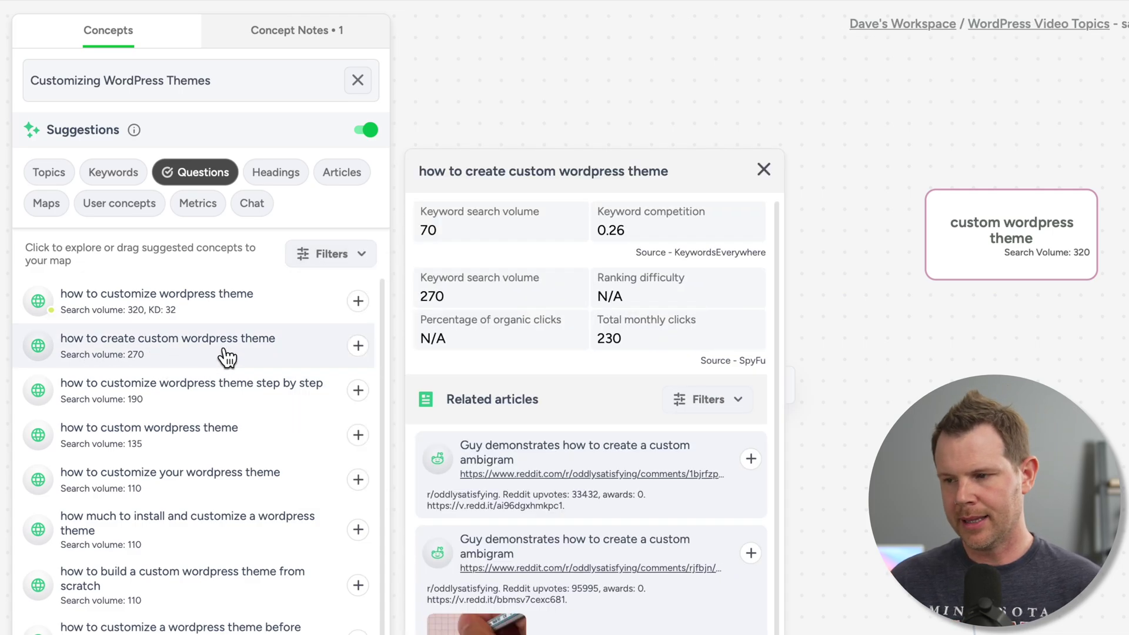
scroll(594, 624, "down", 5)
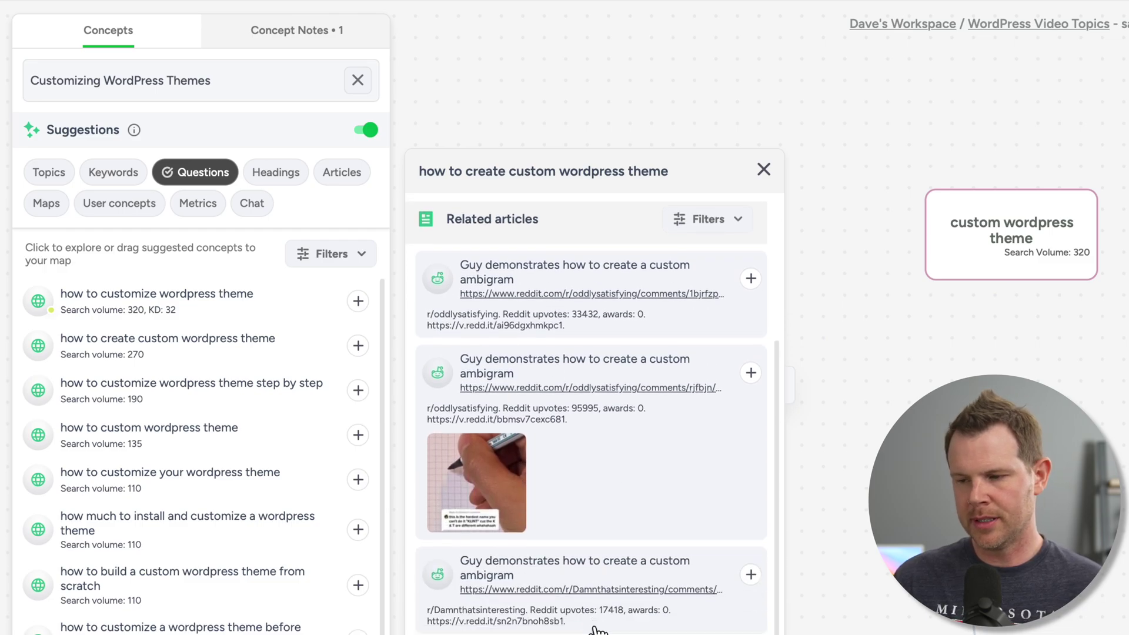
scroll(597, 630, "down", 5)
scroll(637, 633, "up", 8)
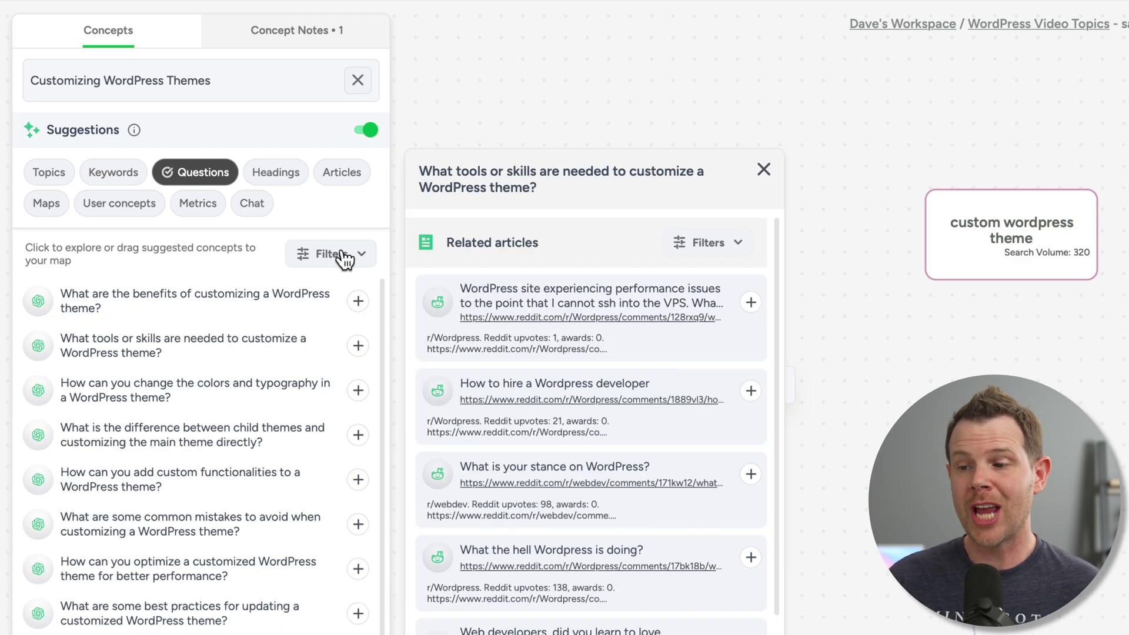
left_click(340, 255)
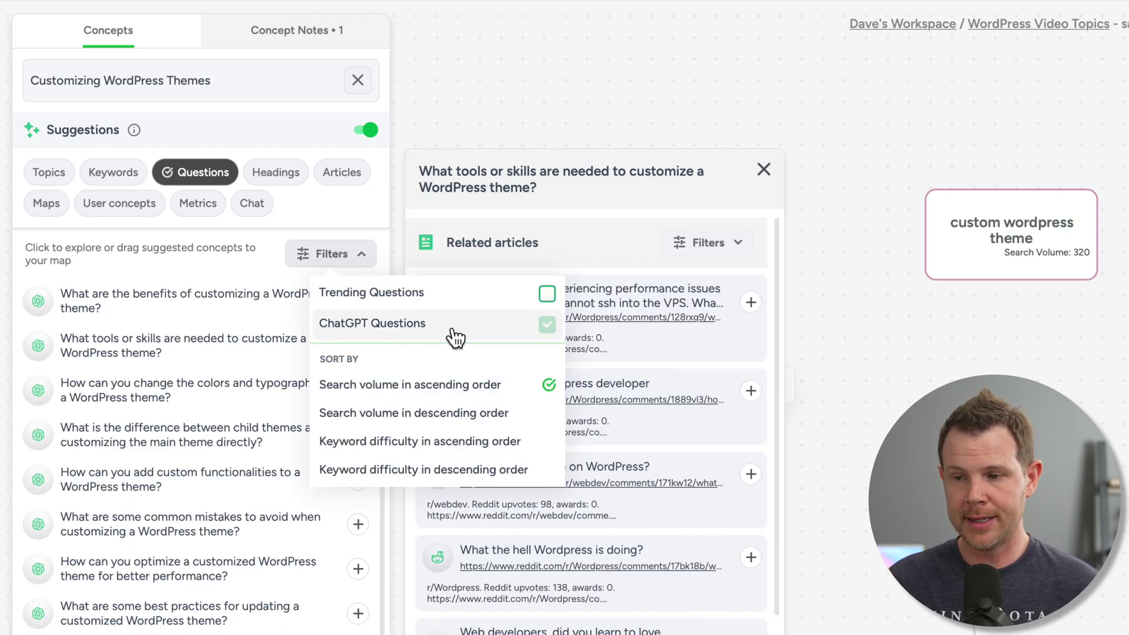
Add the Web developers Reddit post for the benefits question to the map
left_click(227, 271)
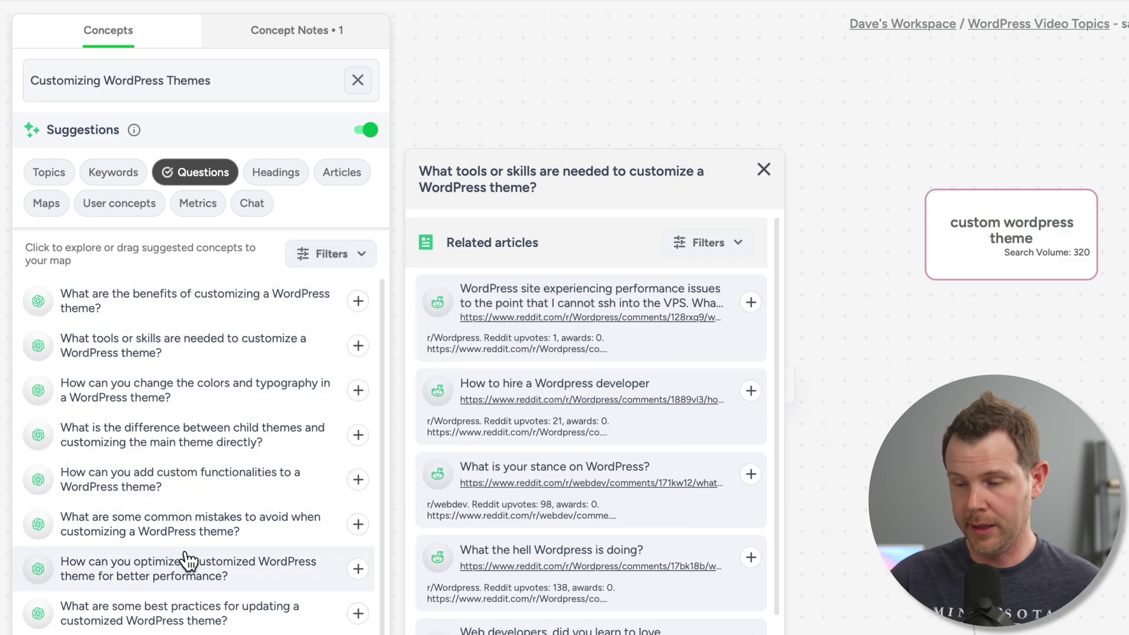
left_click(258, 318)
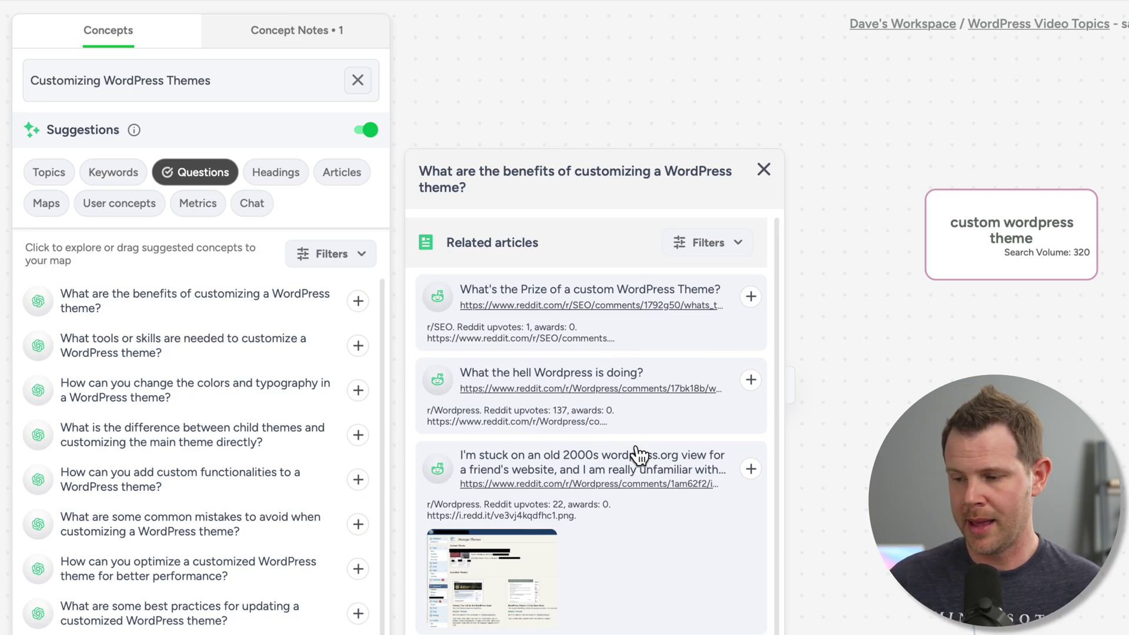
scroll(719, 502, "down", 5)
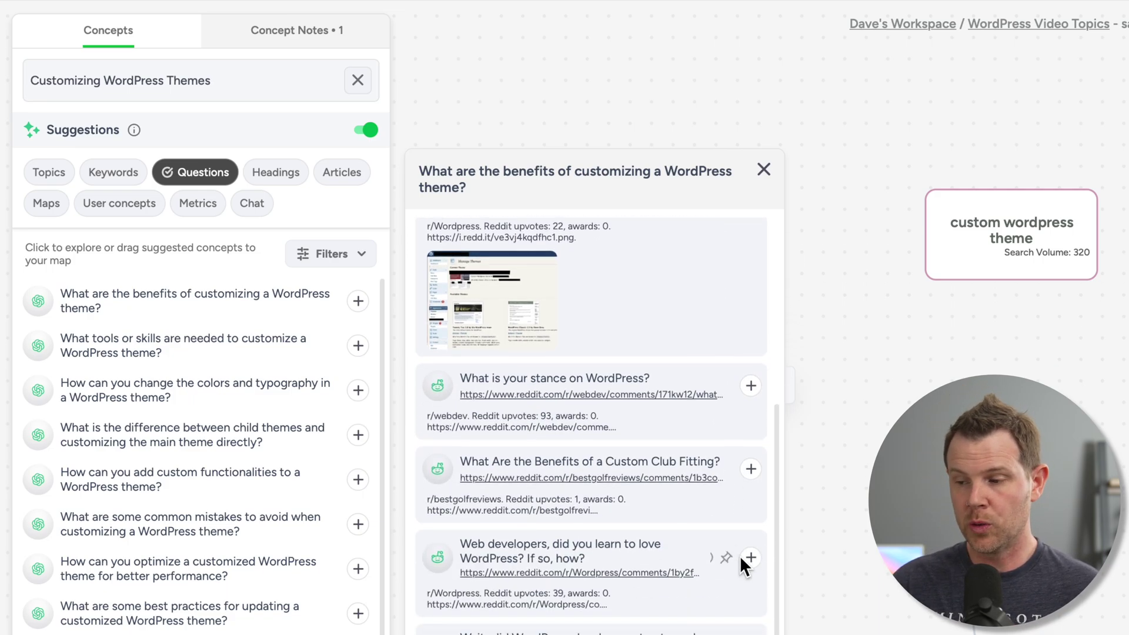
left_click(750, 558)
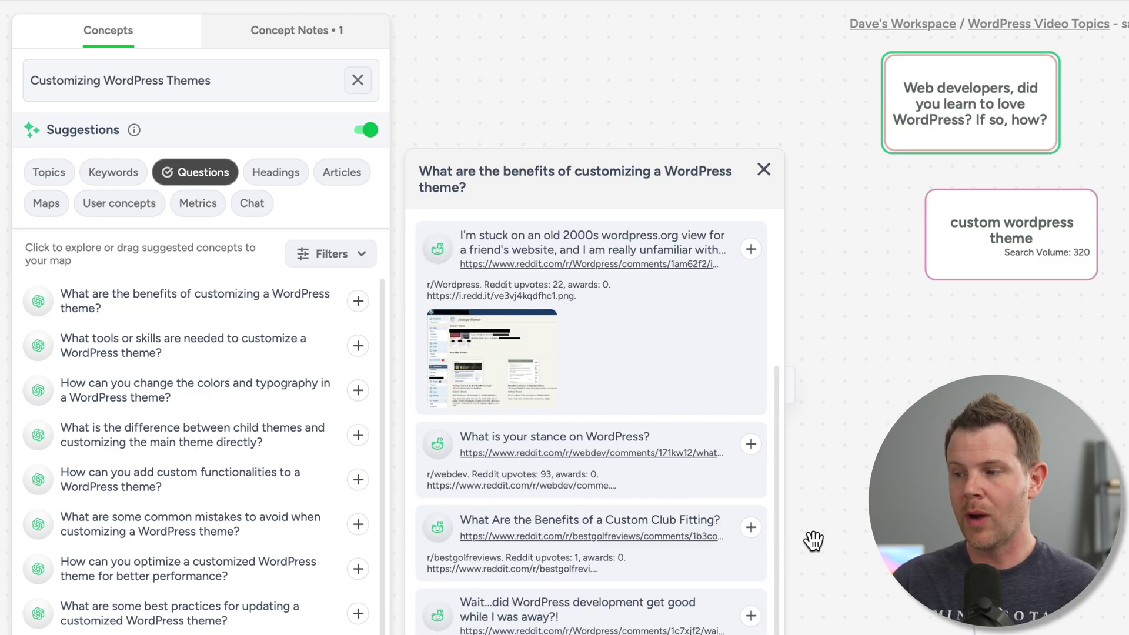
Check the new Reddit question node's notes and move it beside custom wordpress theme
left_click(964, 118)
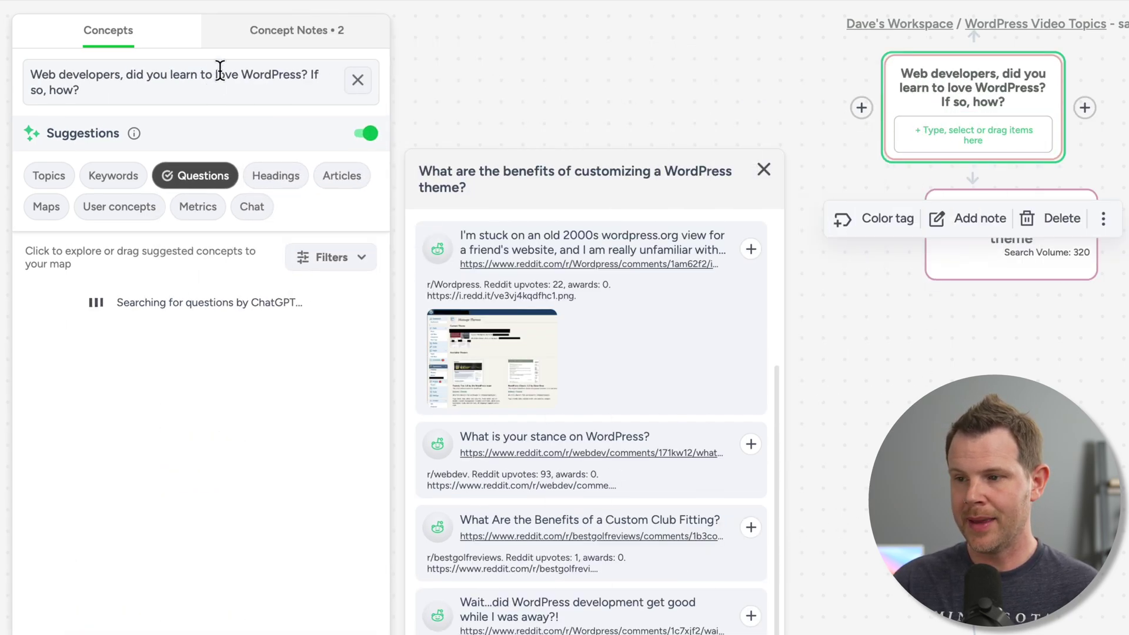
left_click(275, 30)
left_click(118, 36)
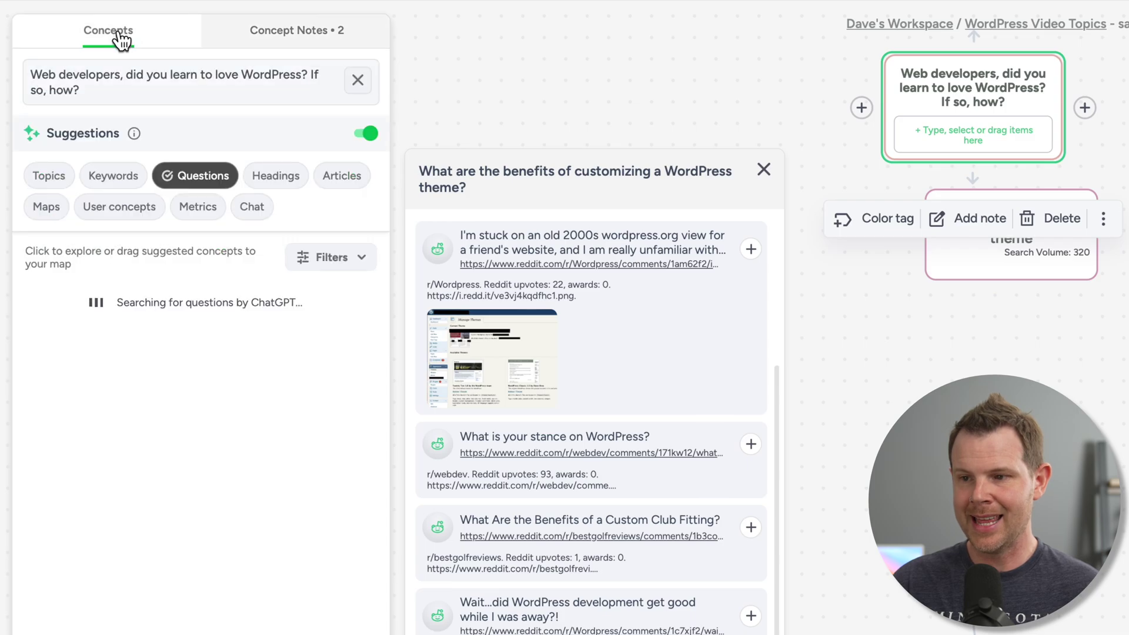
left_click(269, 38)
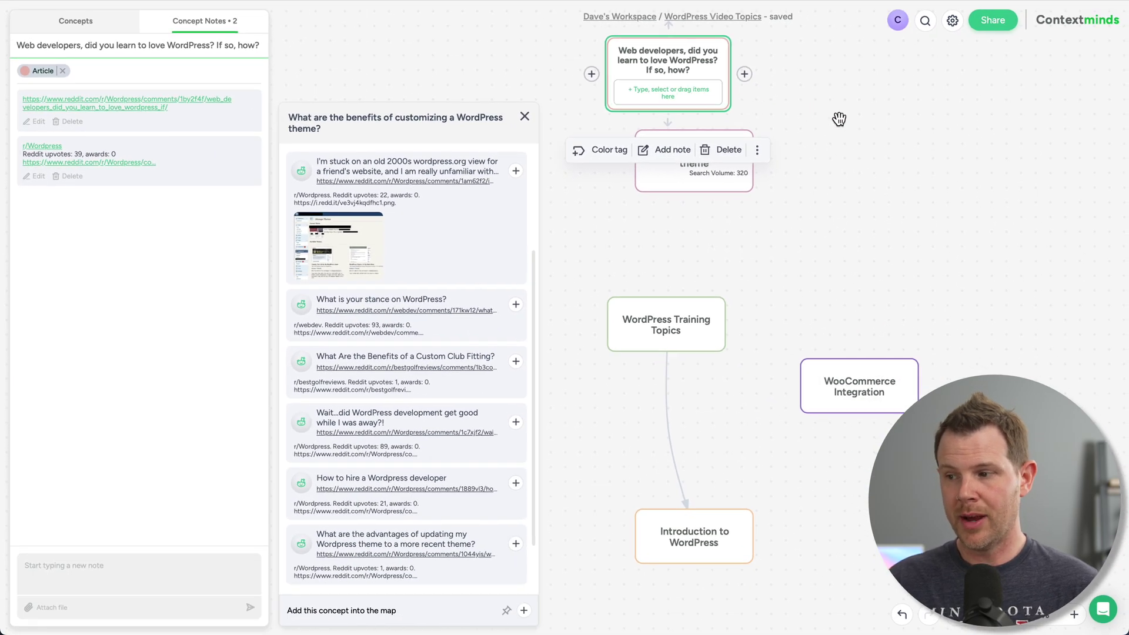
left_click(839, 116)
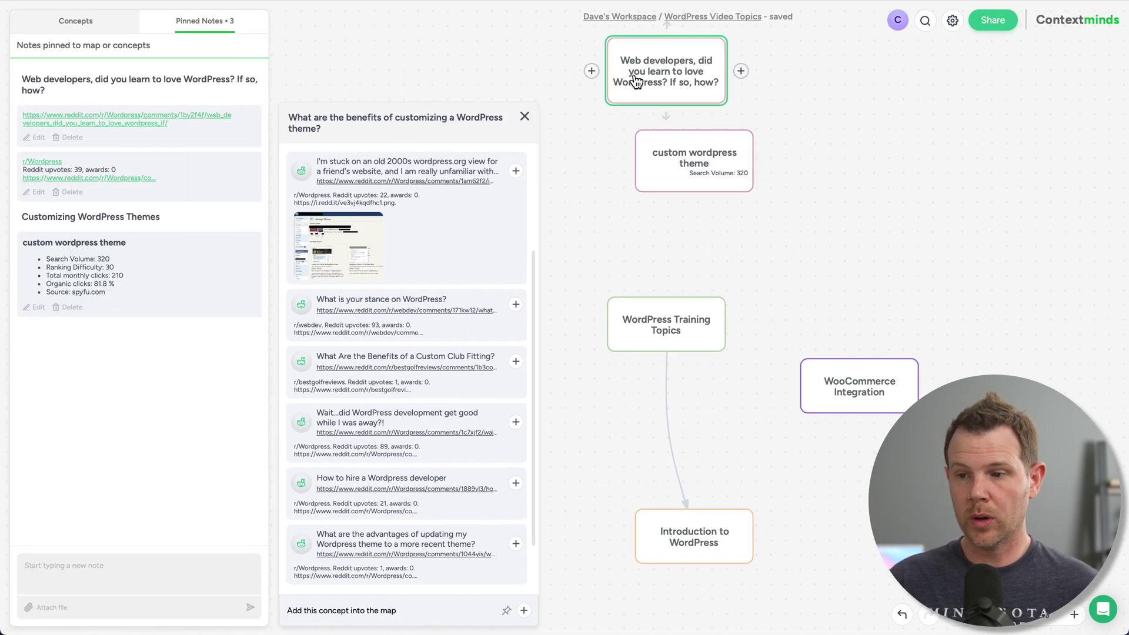
left_click_drag(625, 82, 864, 252)
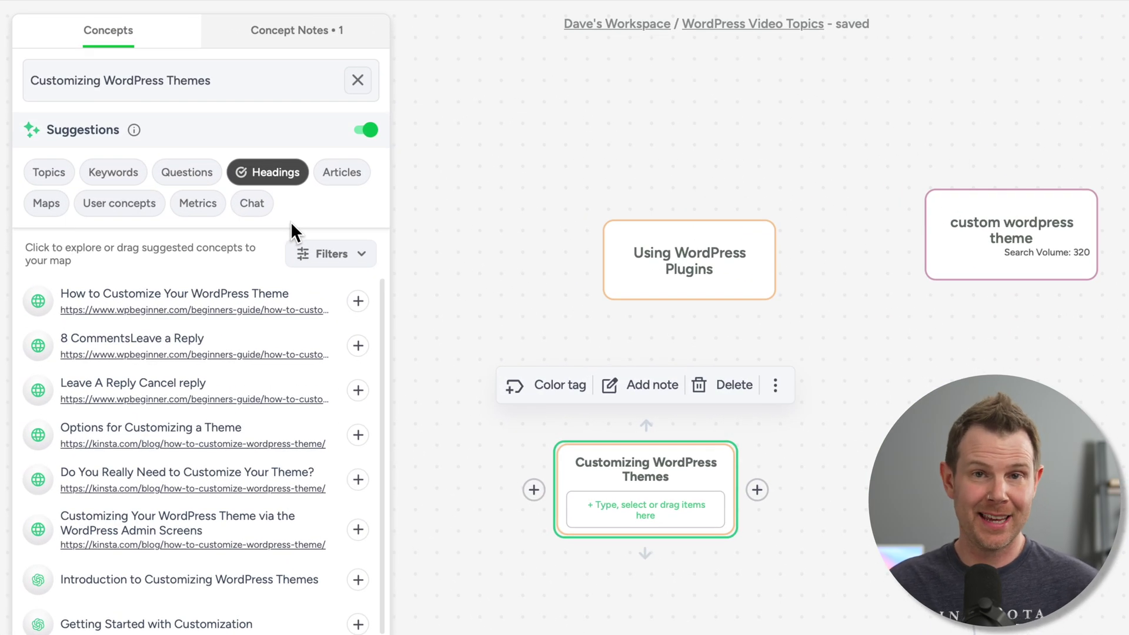
Browse Articles, Maps and User concepts, then show metrics: volume 260, difficulty 27, 420 clicks
left_click(341, 171)
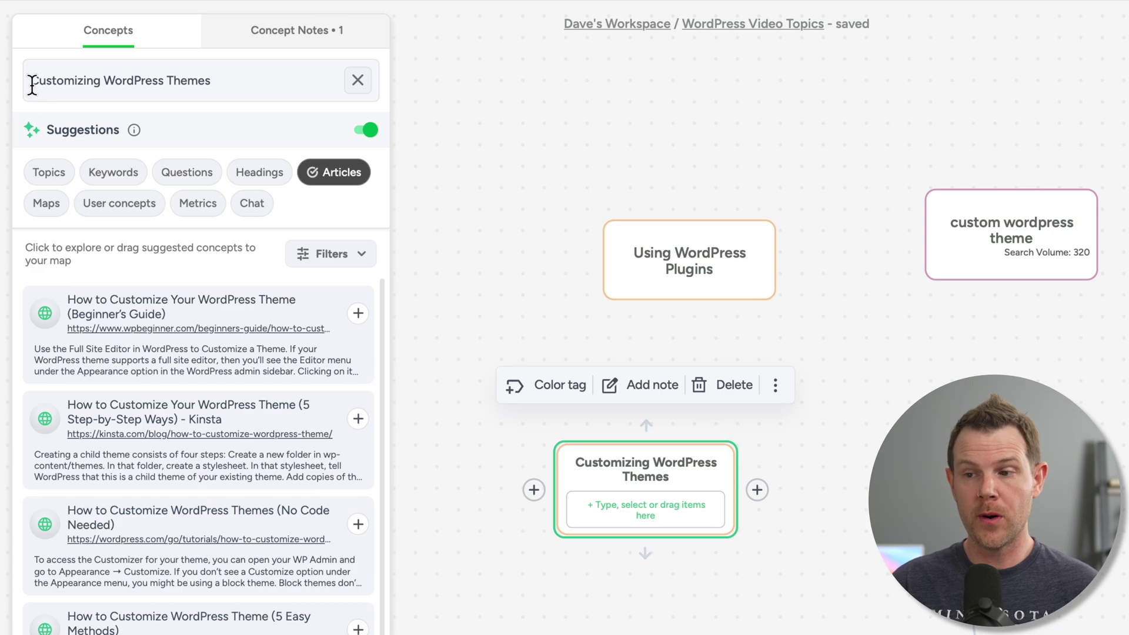
left_click_drag(31, 84, 257, 86)
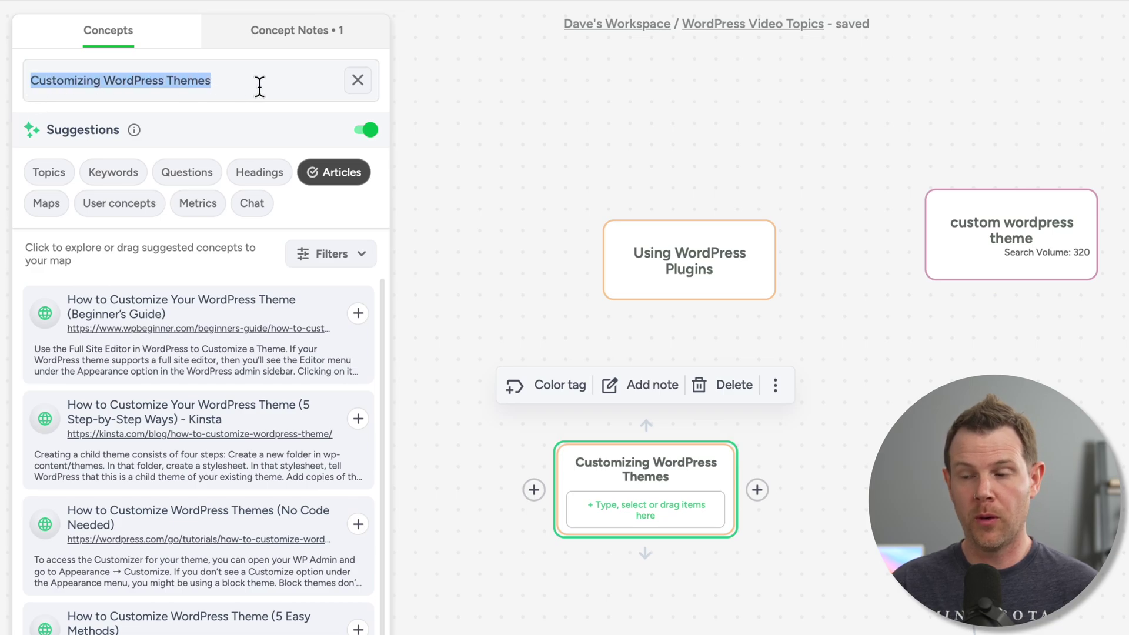
left_click(47, 203)
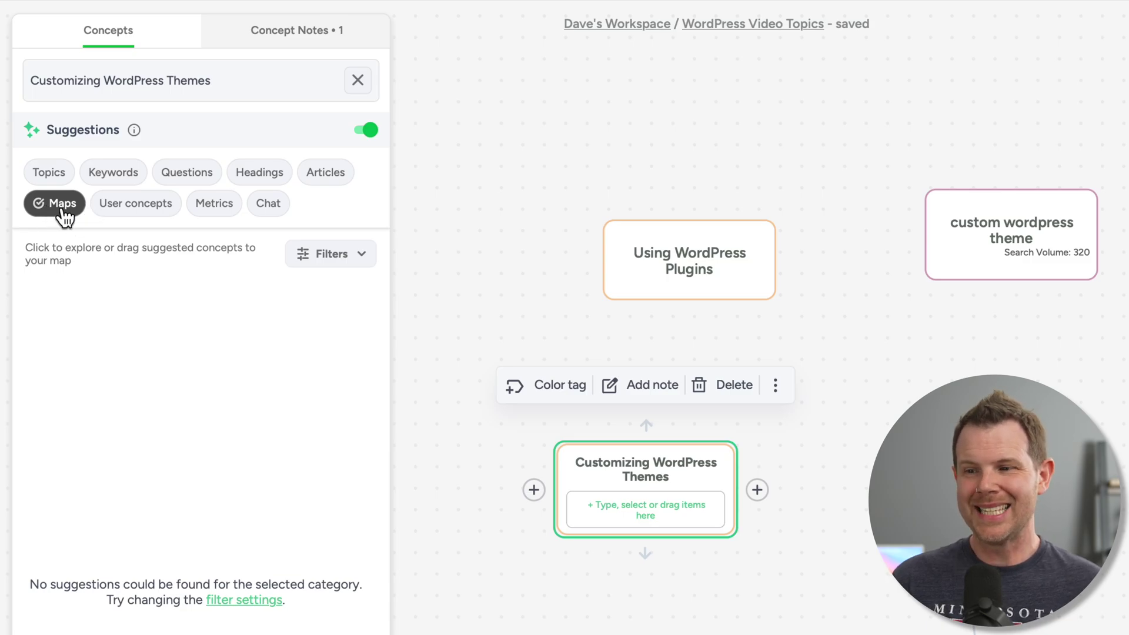
left_click(133, 213)
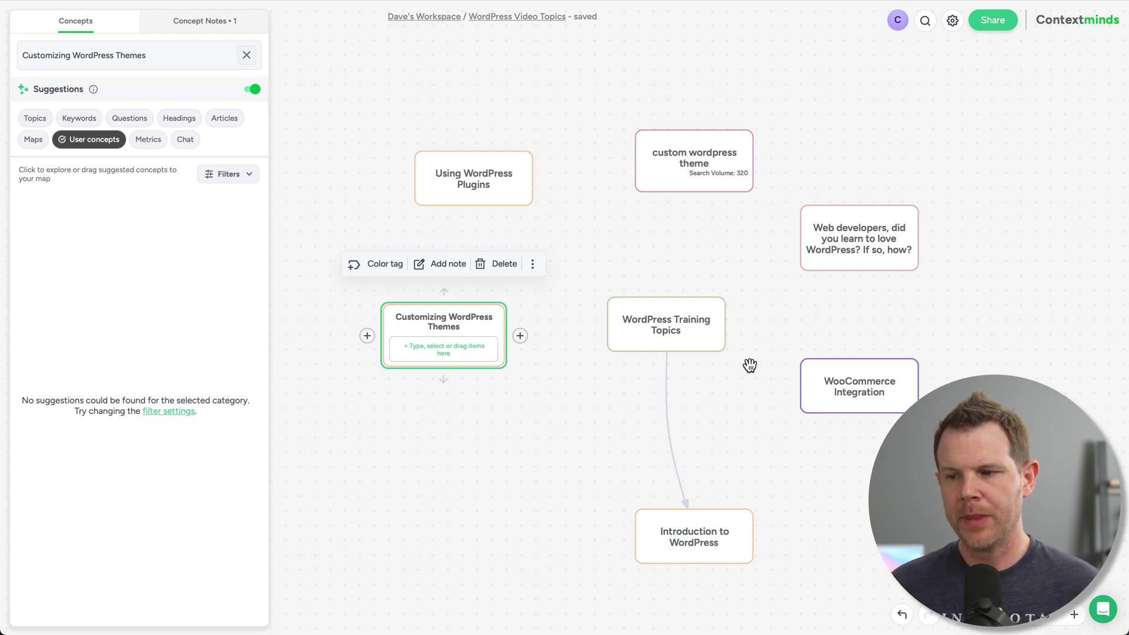
left_click(153, 142)
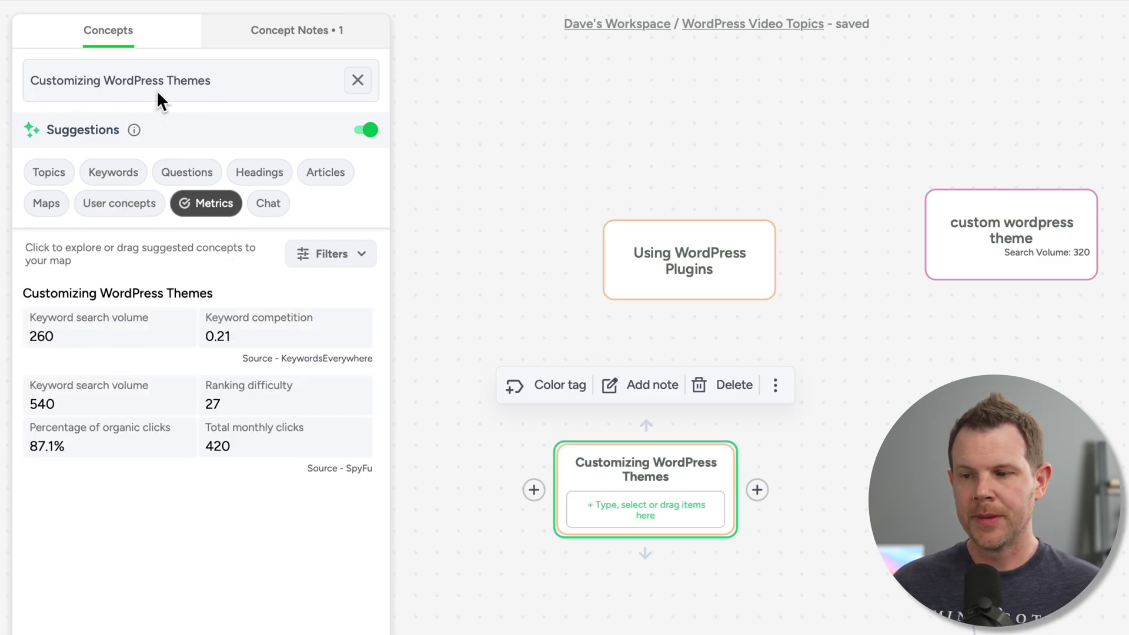
Generate a video script in chat, then ask to make it 'more like MKBHD'
left_click(269, 206)
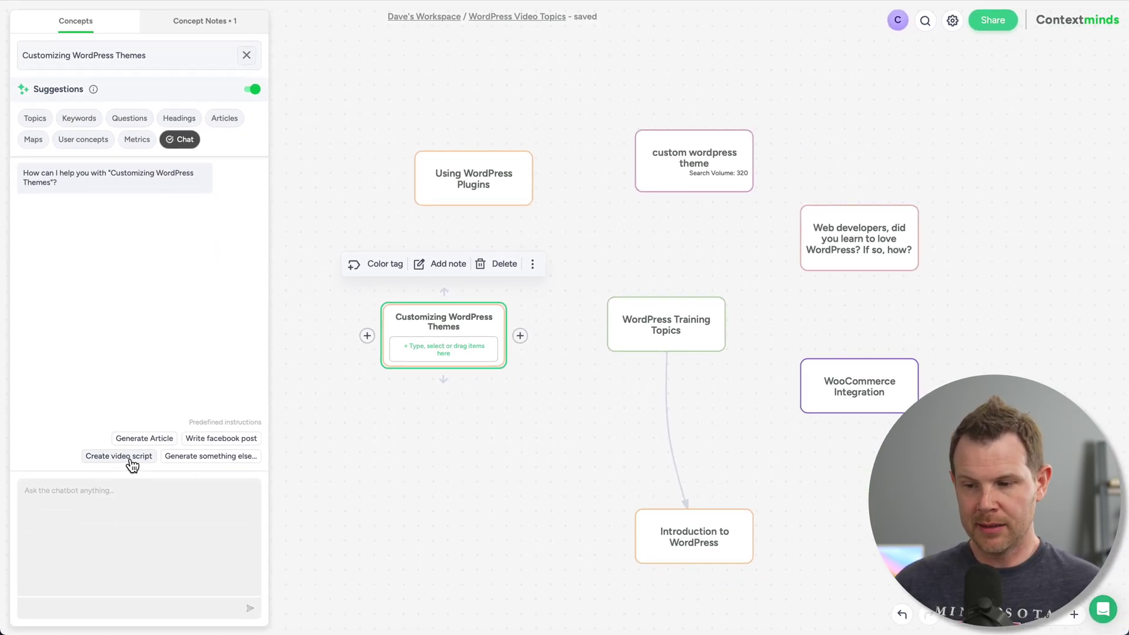
left_click(131, 460)
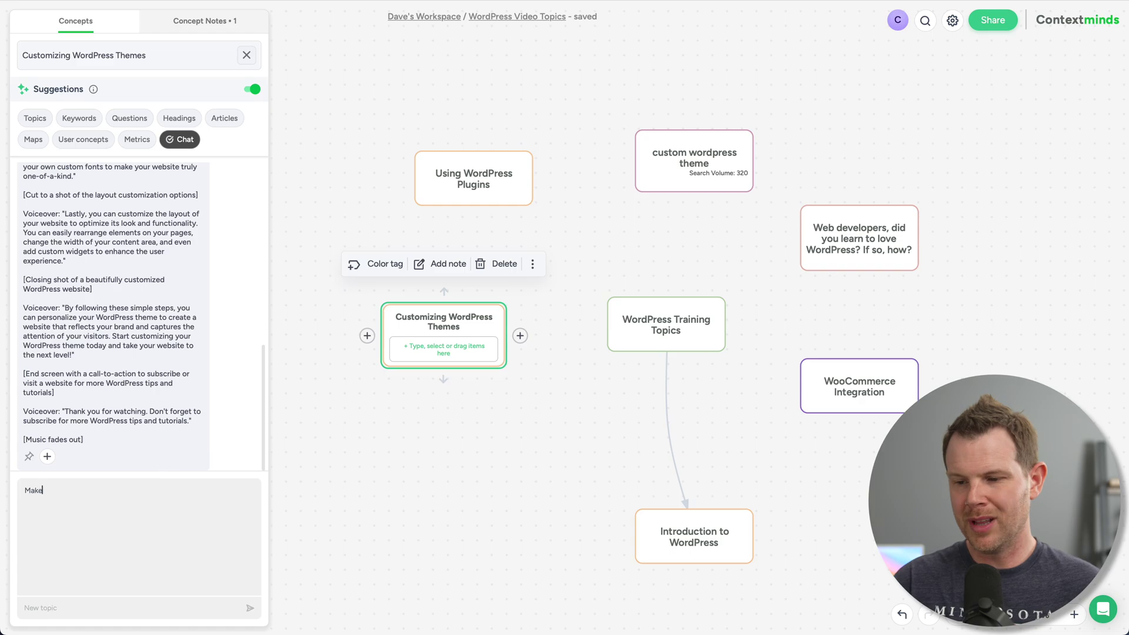
type("this more like MKBHD")
key("Return")
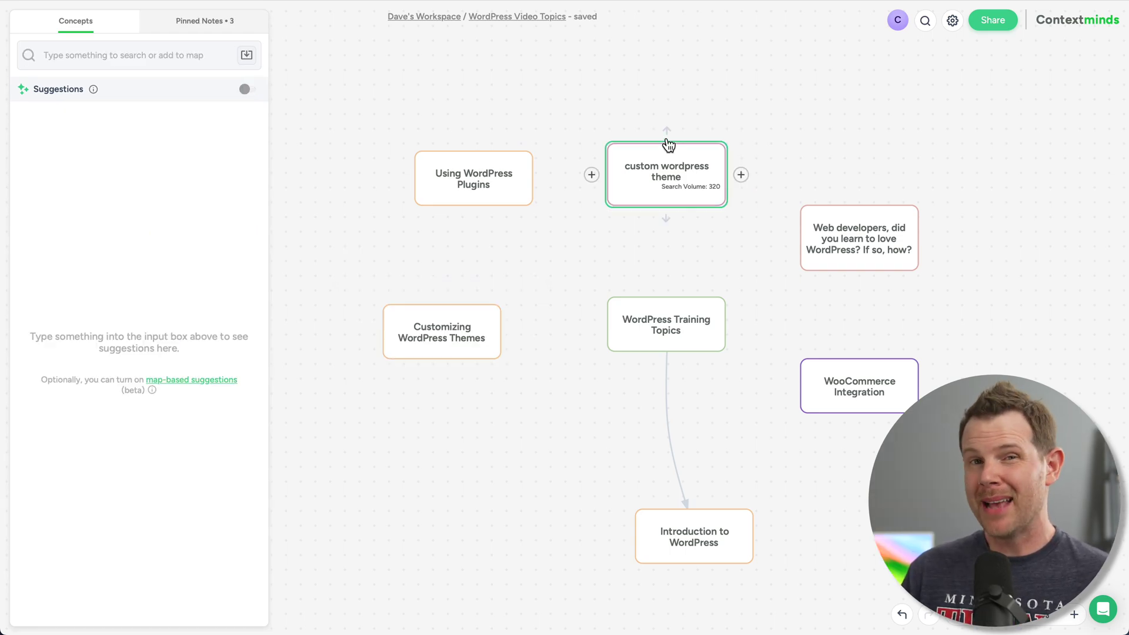
left_click(955, 28)
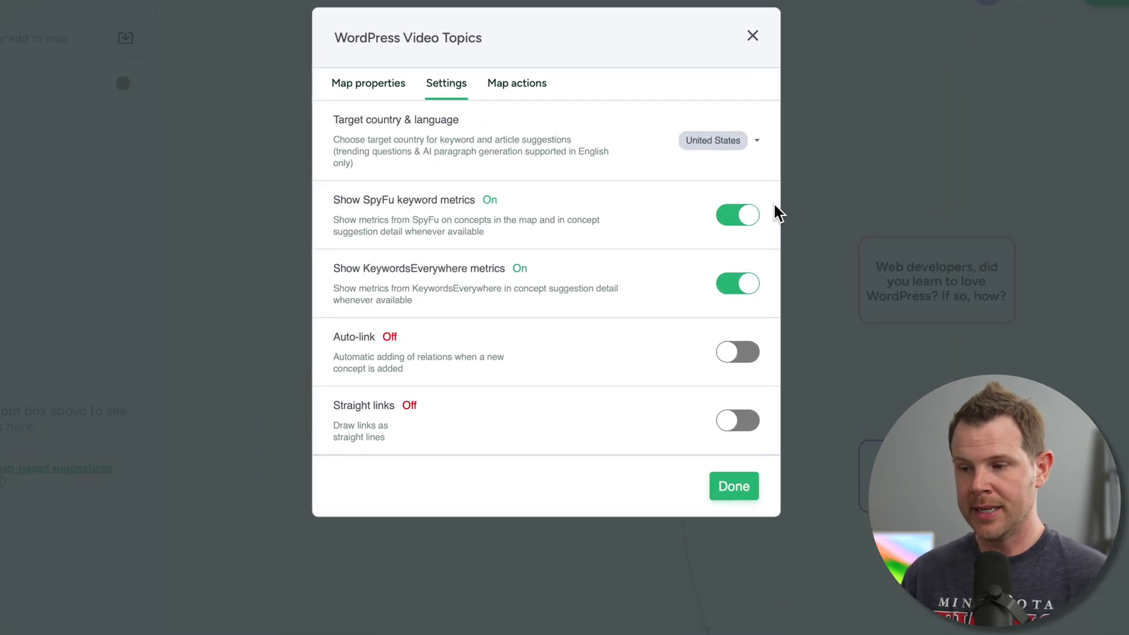
left_click(742, 284)
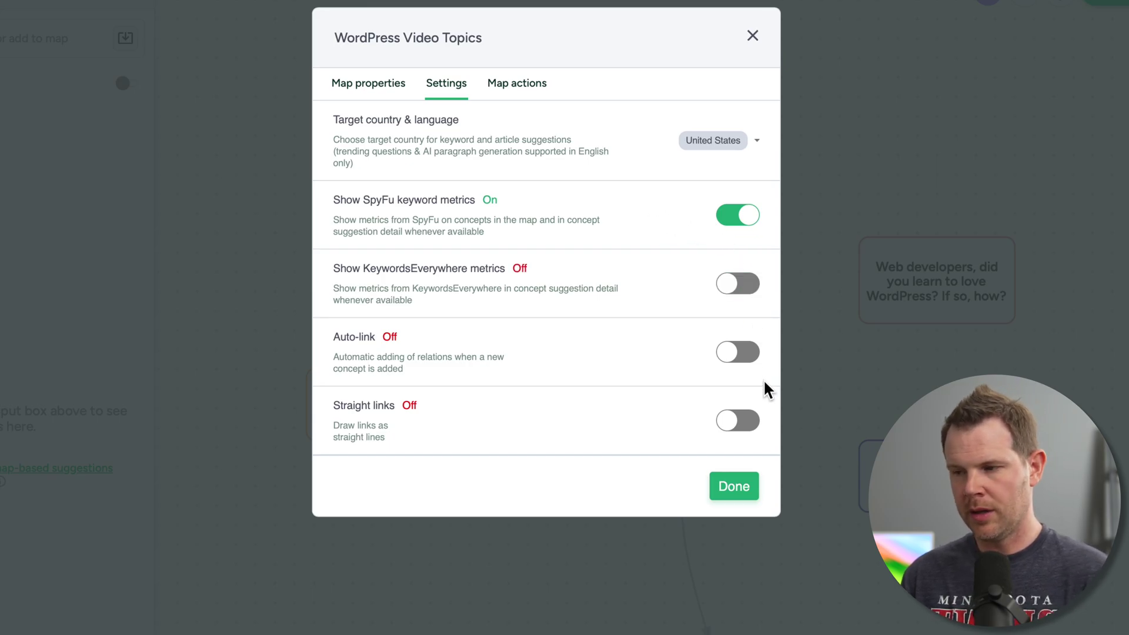
left_click(747, 288)
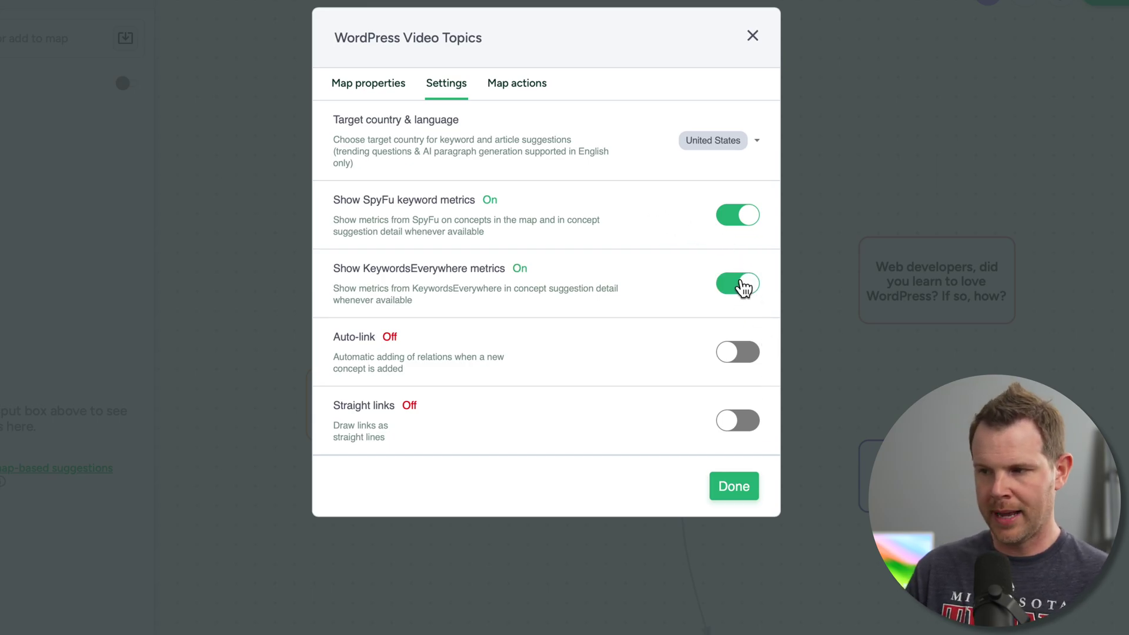
left_click(529, 87)
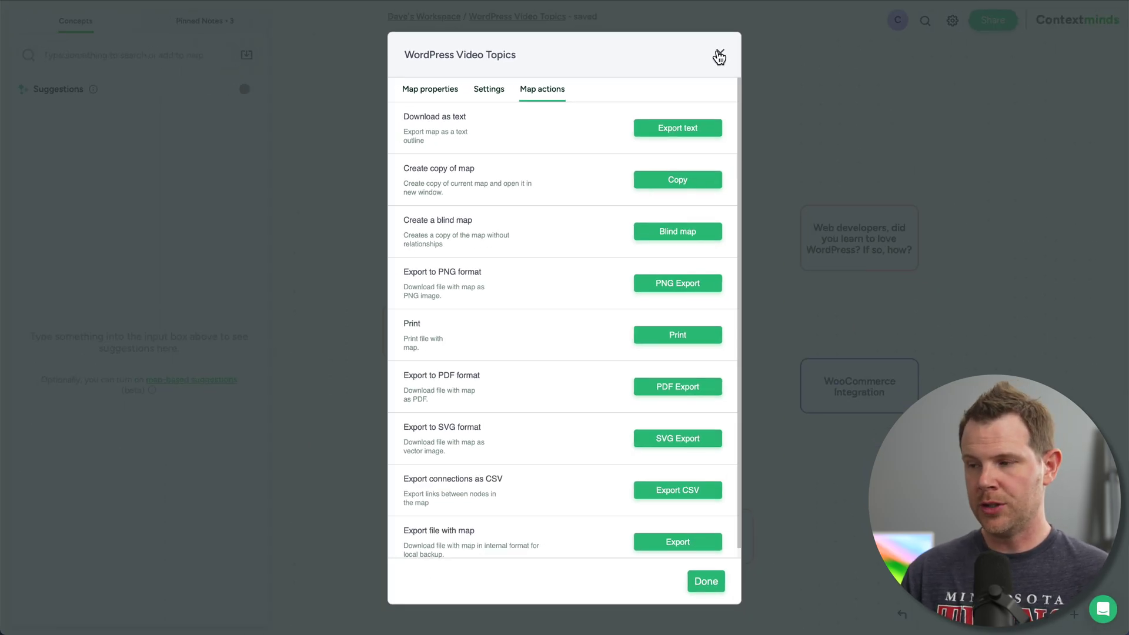
left_click(719, 57)
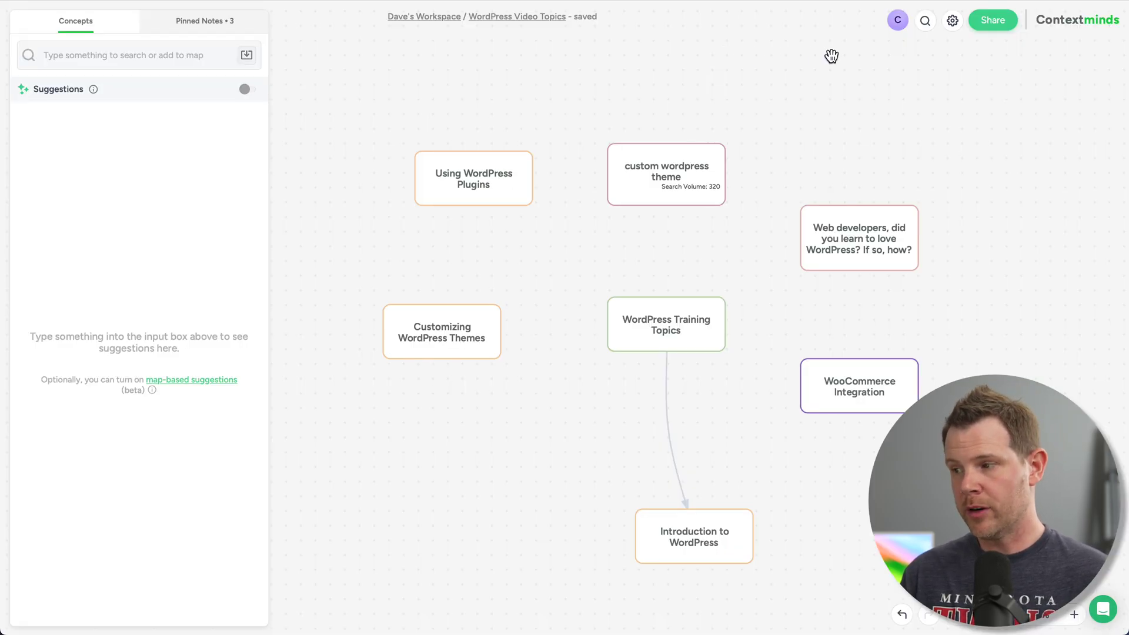
Open the map's Share options and start entering a viewer email in Add people
left_click(1004, 23)
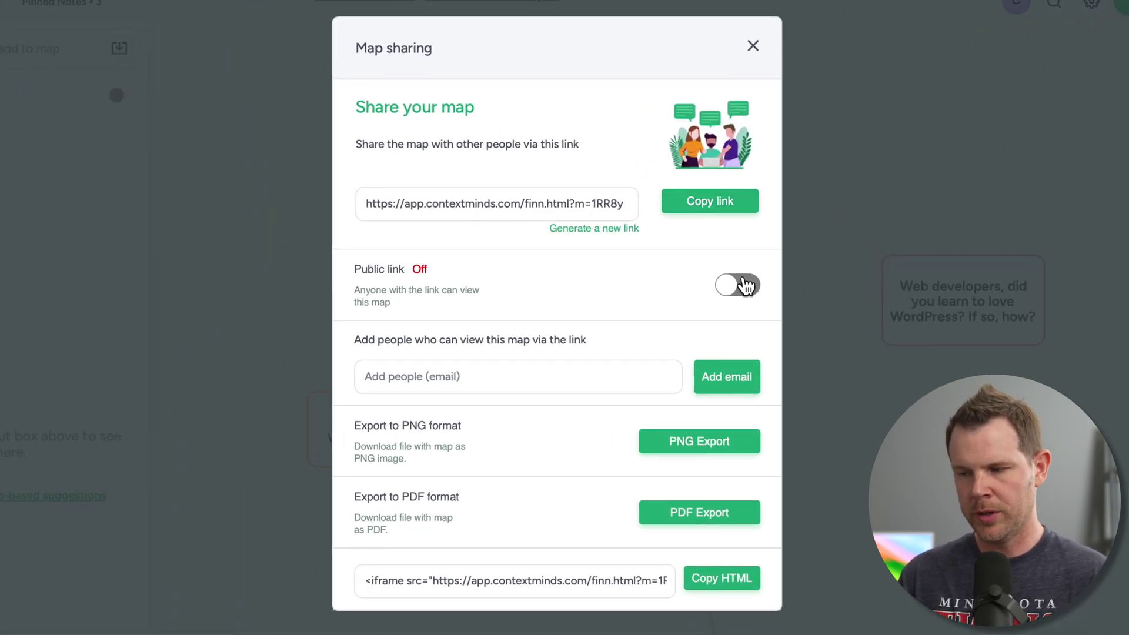
left_click(496, 378)
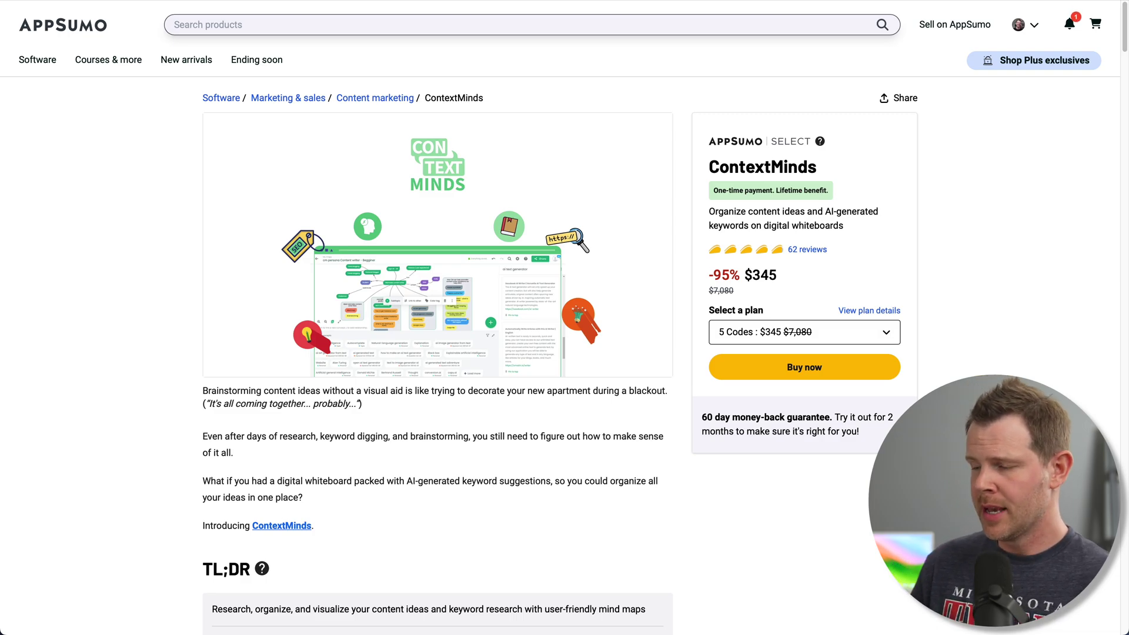
Select the 1 Code : $69 plan and compare tiers, including the Multiple plan's code options
left_click(859, 332)
left_click(794, 360)
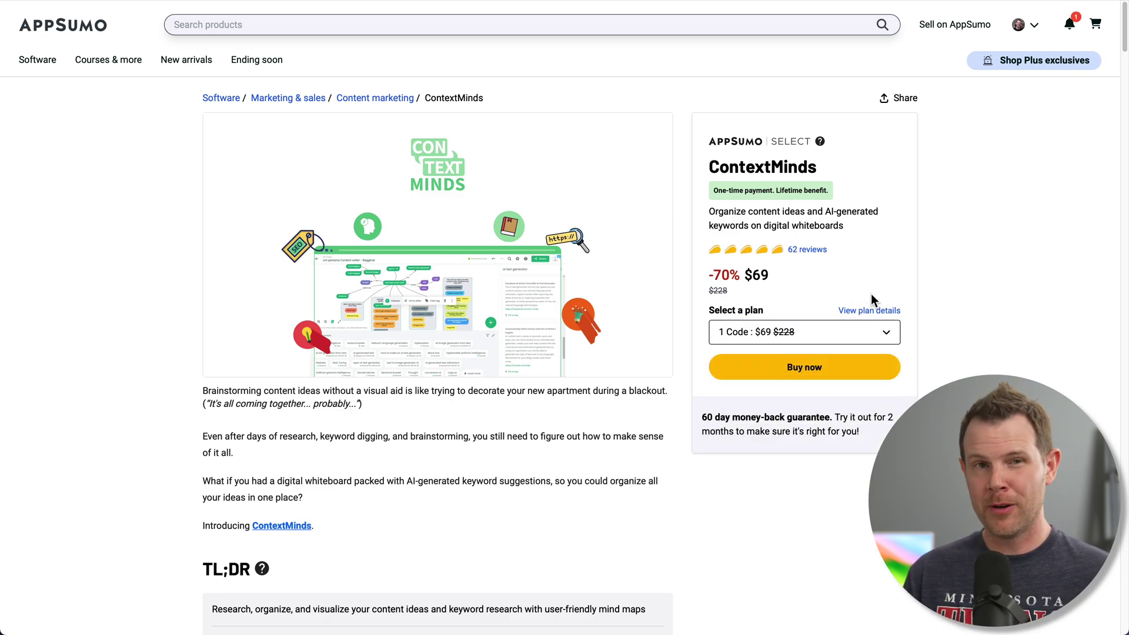
left_click(870, 310)
scroll(565, 335, "down", 6)
scroll(564, 335, "up", 4)
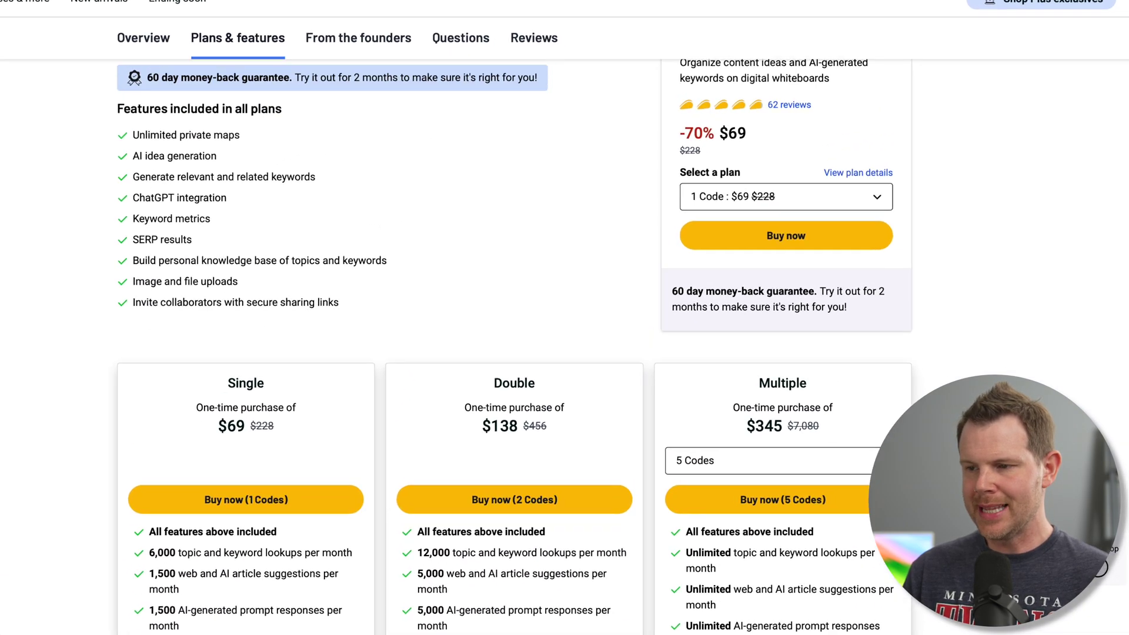
scroll(860, 416, "up", 5)
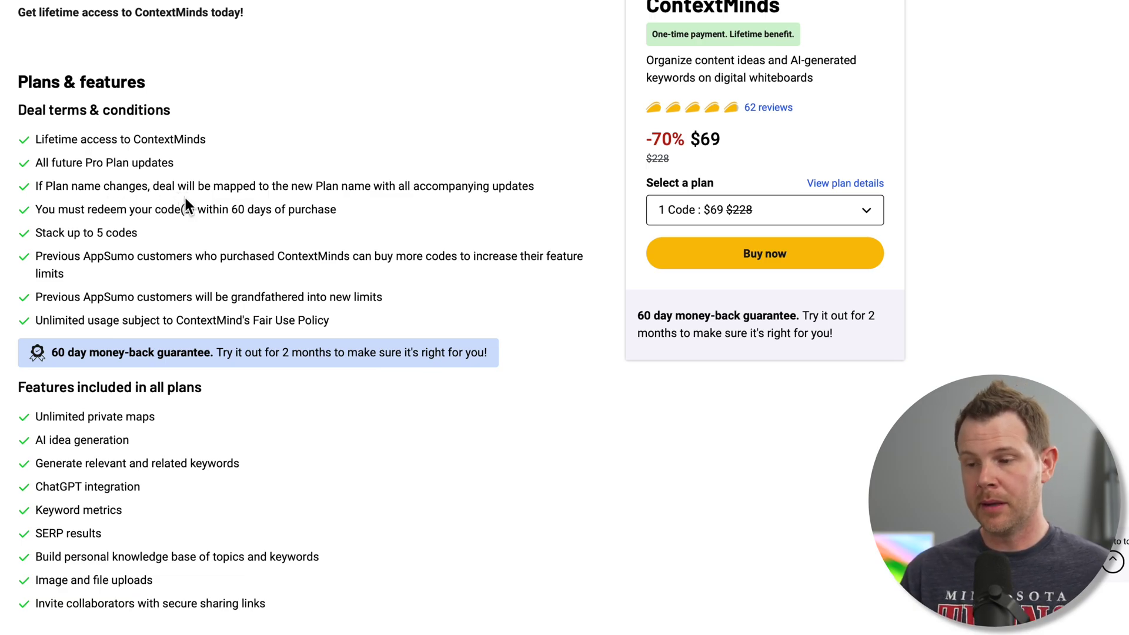
scroll(217, 390, "down", 1)
scroll(223, 387, "down", 5)
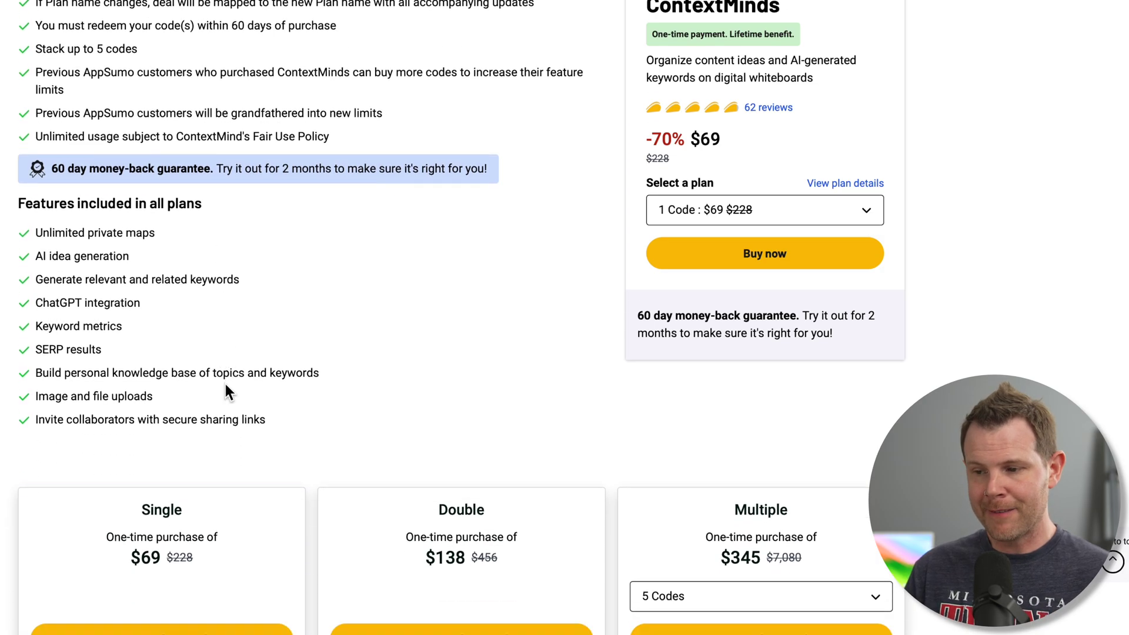
left_click(746, 440)
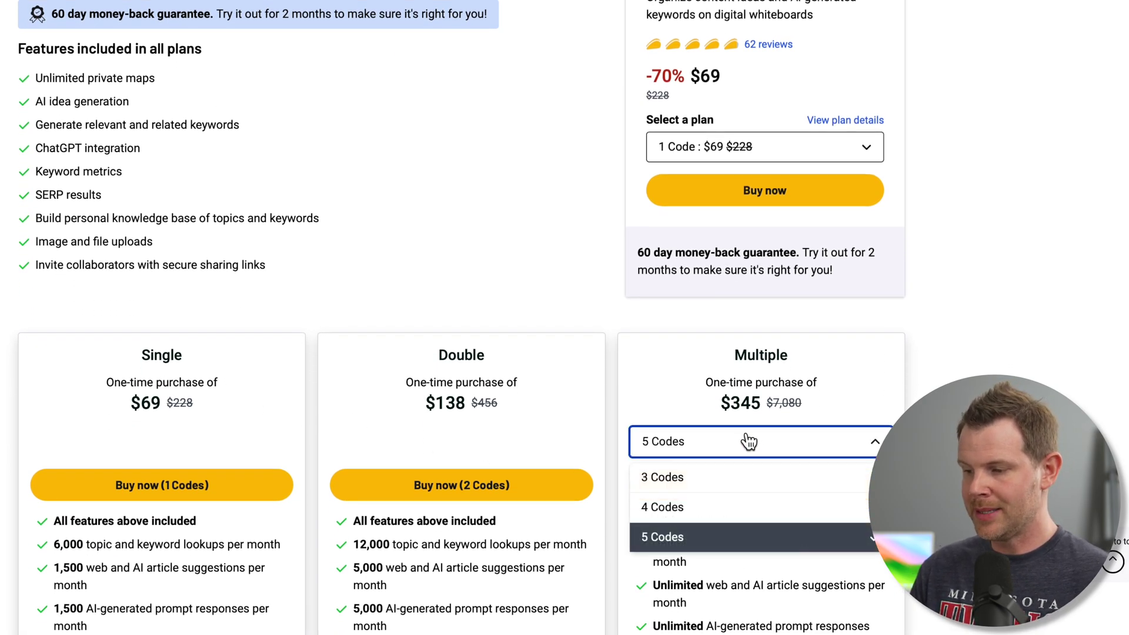
scroll(461, 317, "down", 3)
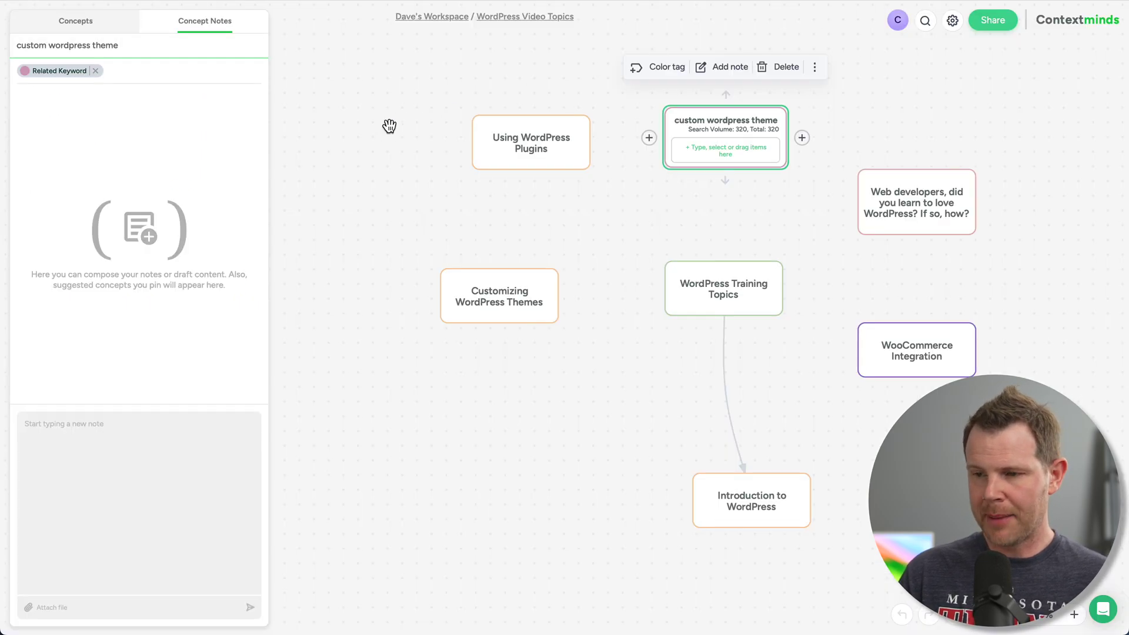
Post a note on Using WordPress Plugins with 100-sample-contacts-list-excel.csv uploaded as its attachment
left_click(537, 139)
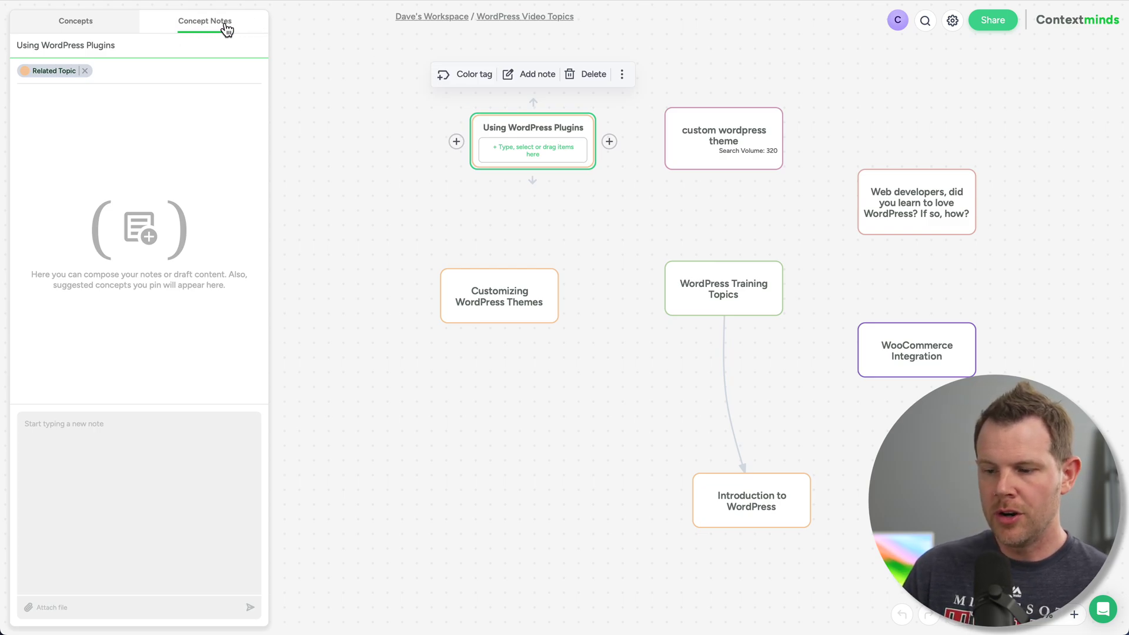
left_click(30, 609)
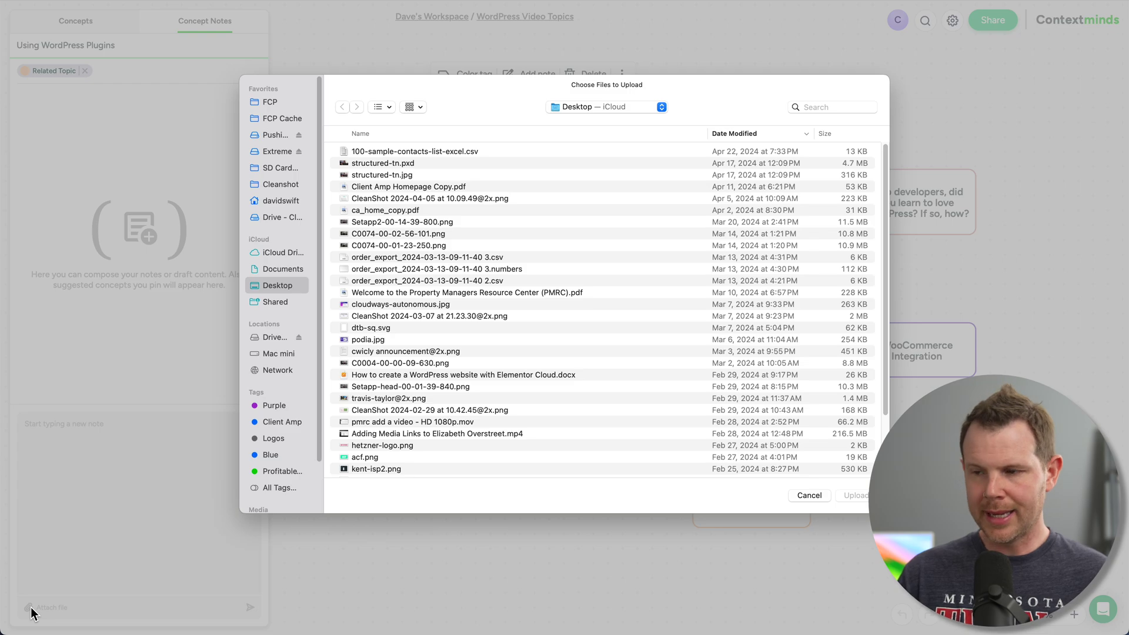
left_click(474, 151)
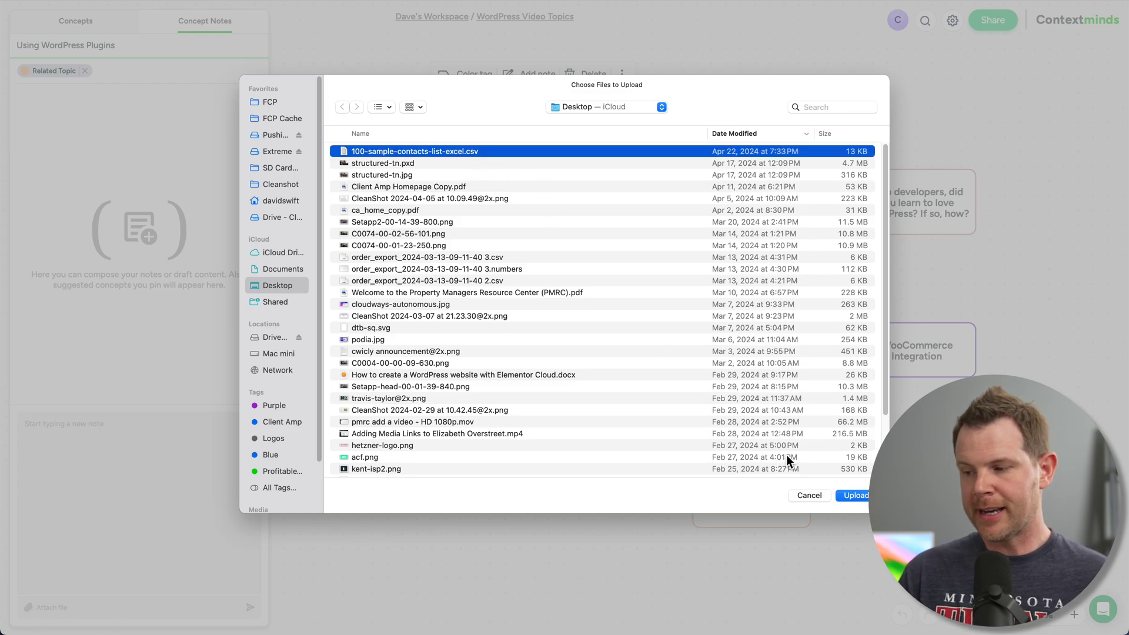
left_click(853, 494)
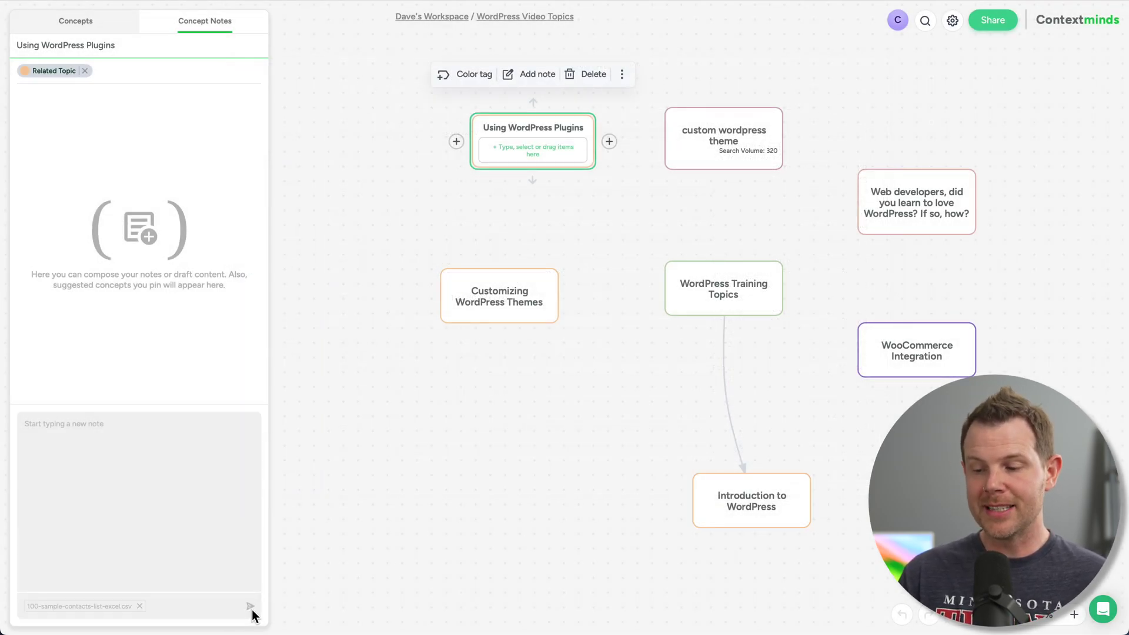
left_click(252, 610)
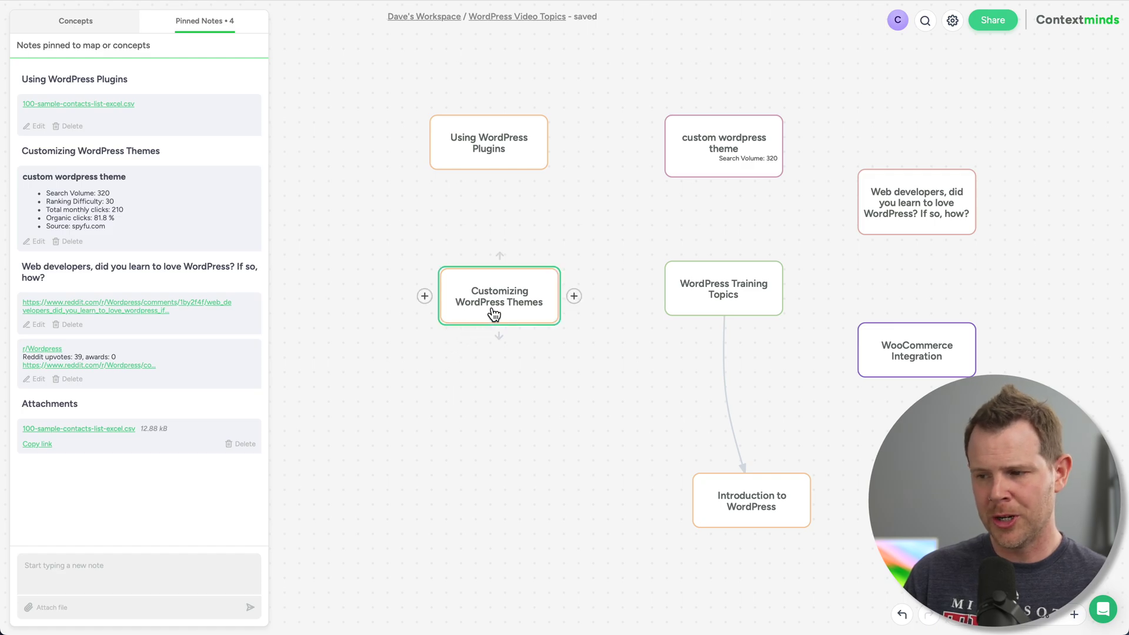
Reposition the Customizing WordPress Themes node lower-left, near Introduction to WordPress, and reselect it
left_click_drag(496, 311, 418, 453)
left_click(355, 252)
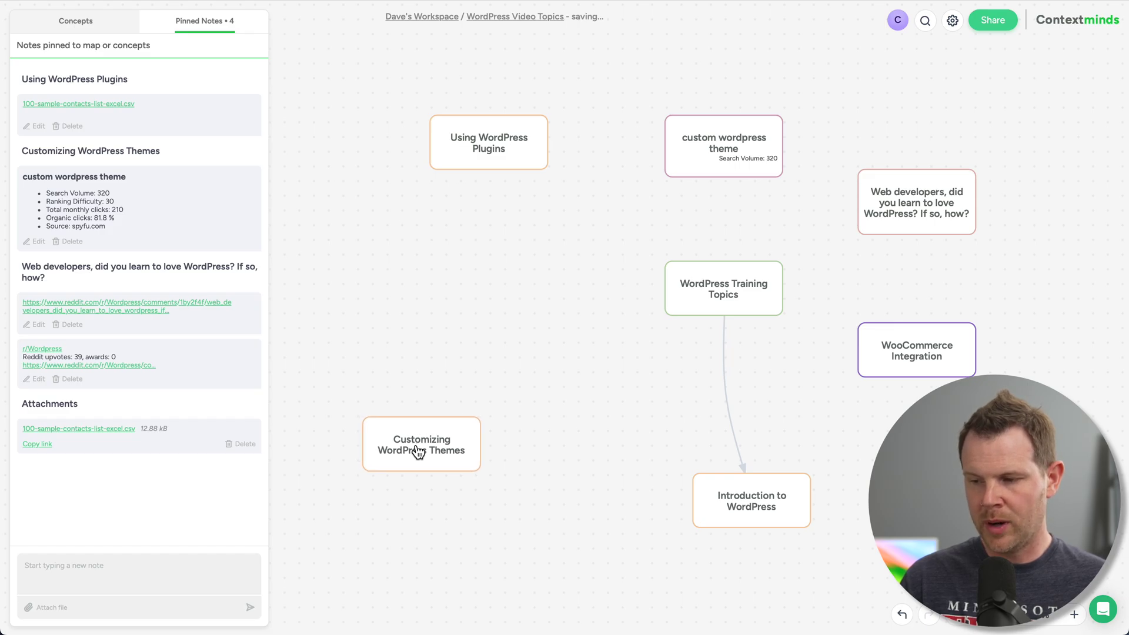